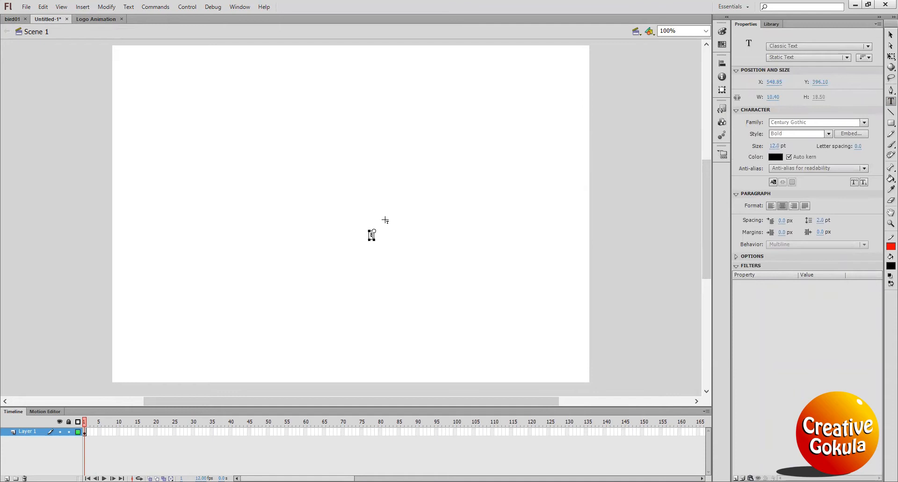
Complete the title text "Effects Animation" on the stage and scale it to 200%
type("Animation")
left_click(884, 35)
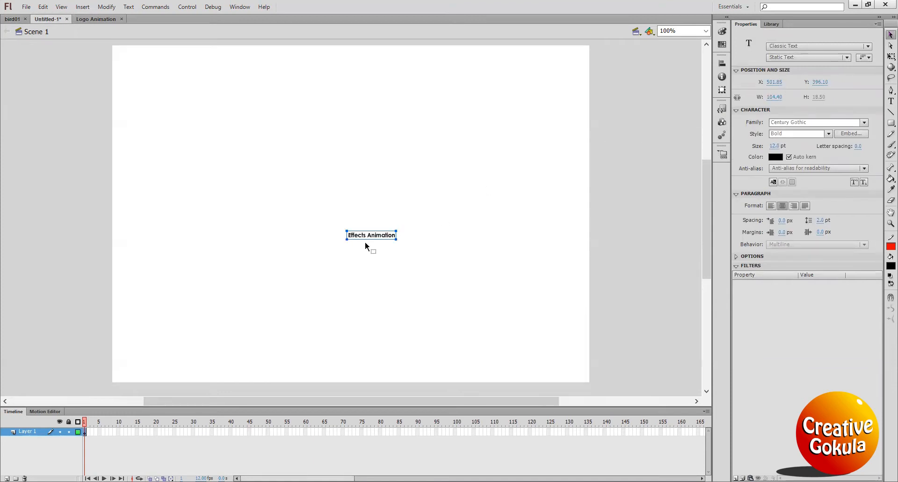
left_click(326, 208)
left_click_drag(326, 210, 434, 264)
key("ctrl+alt+s")
type("200")
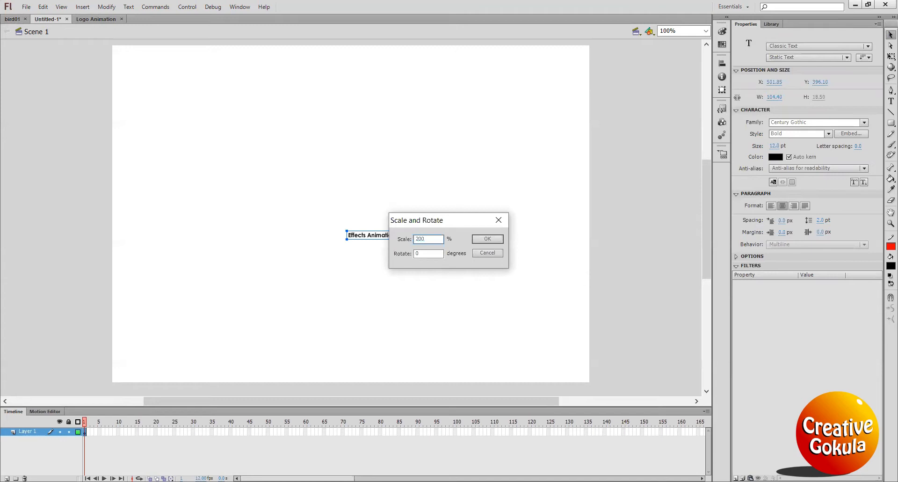
left_click(489, 241)
Move the title to the top centre of the stage and scale it by a further 150%
left_click_drag(411, 231, 363, 67)
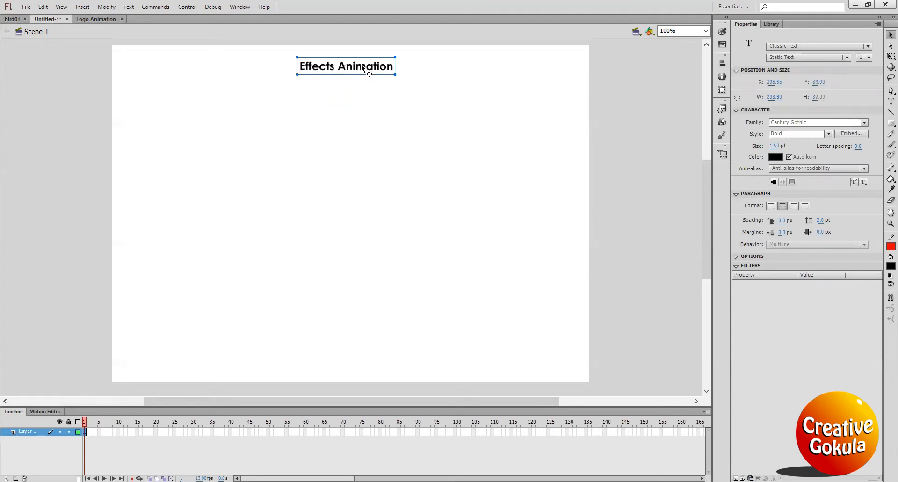
key("ctrl+alt+s")
type("1")
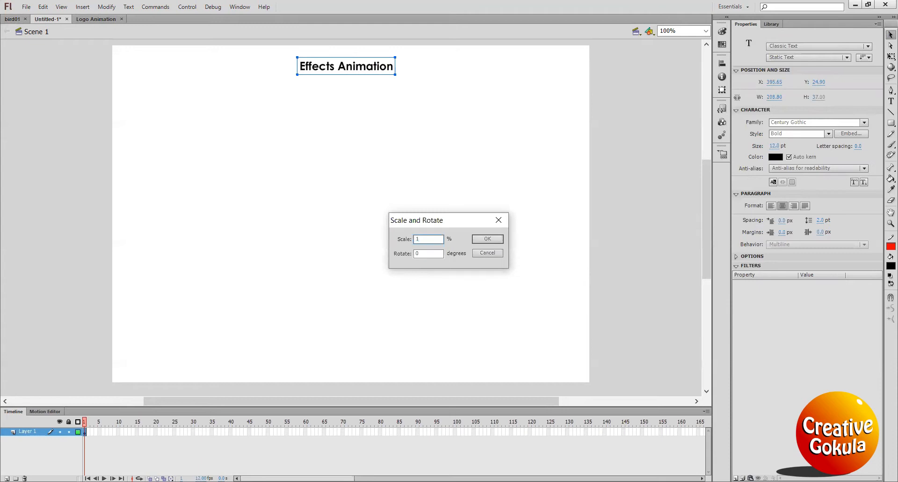
type("50")
key("Return")
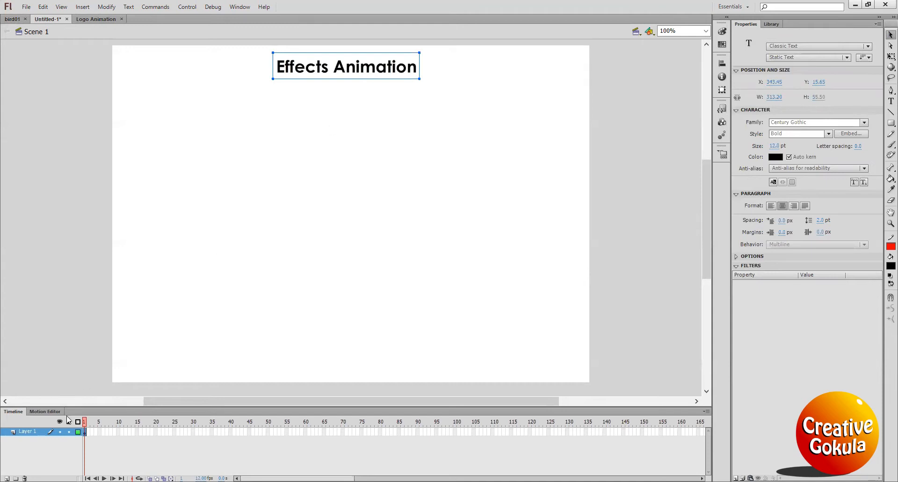
Lock the title's layer and add a new layer above it
left_click(69, 432)
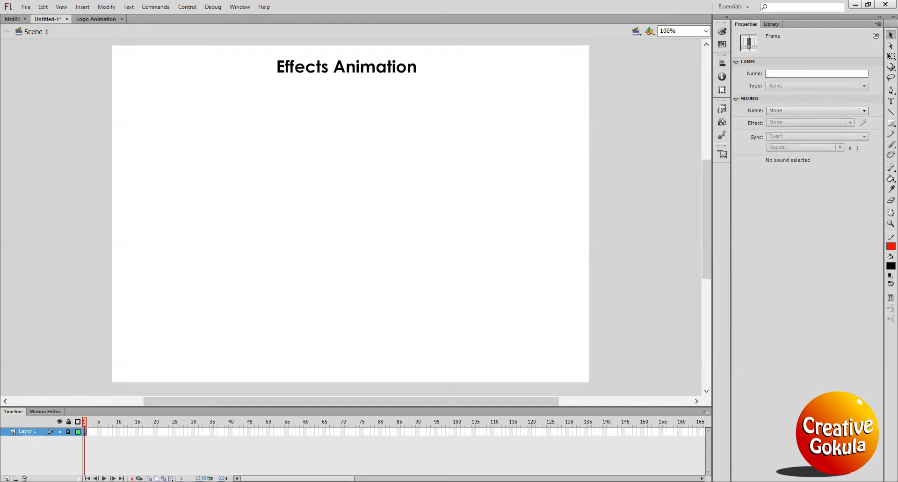
left_click(7, 478)
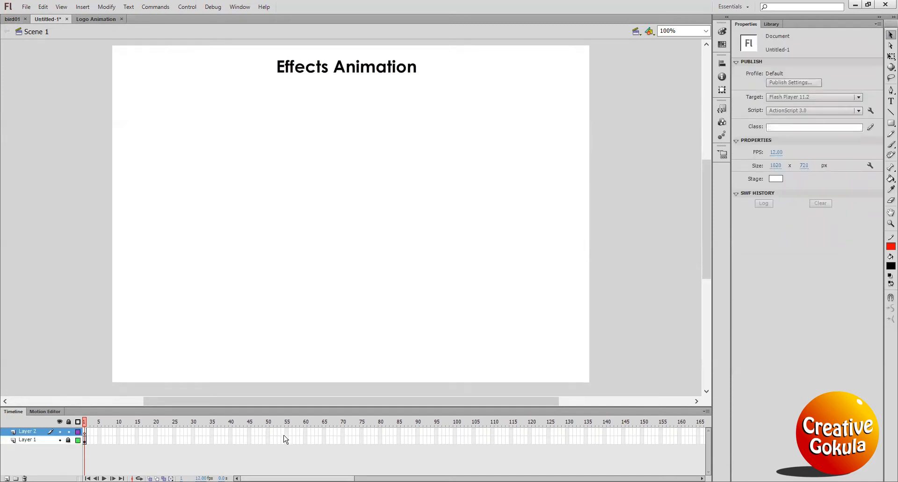
left_click(85, 432)
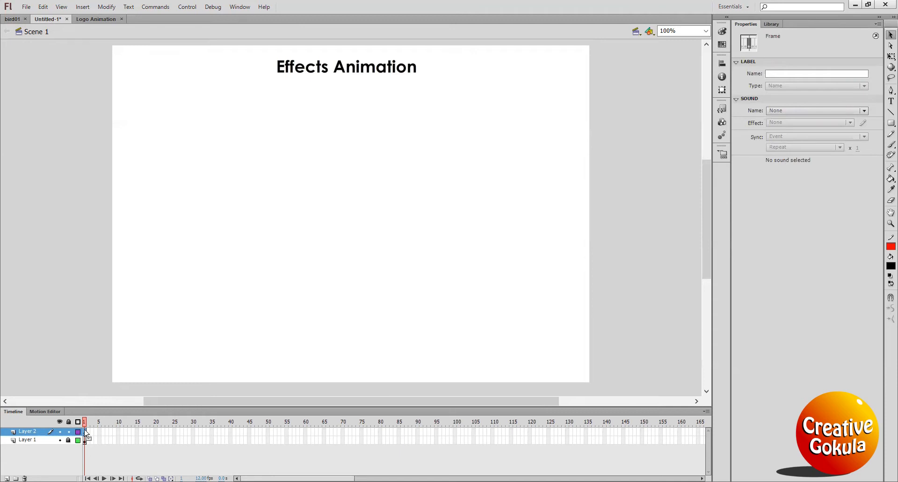
left_click_drag(343, 431, 344, 440)
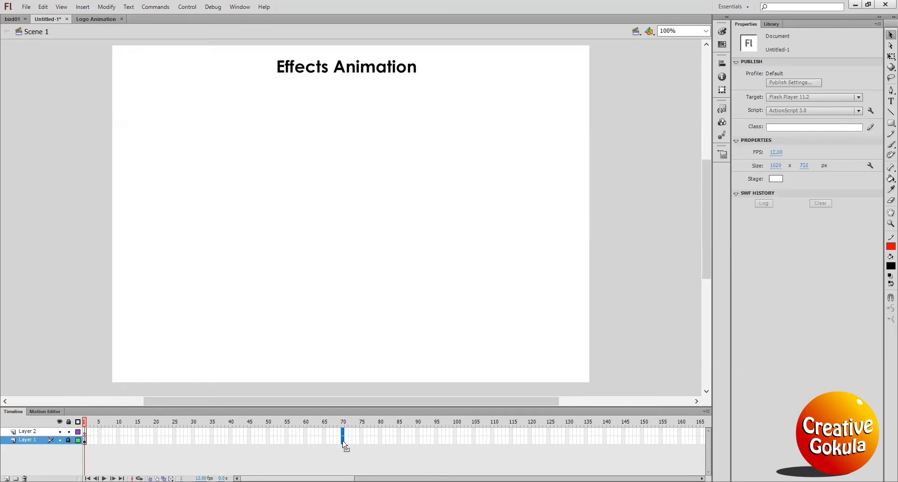
Brush a small black scribble about 54 by 42 px mid-stage in frame 1 of Layer 2
left_click(88, 431)
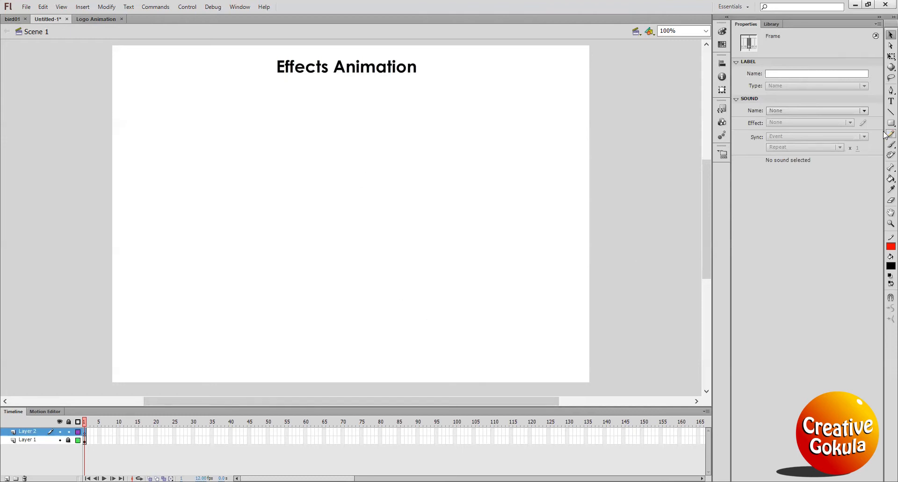
left_click(890, 145)
left_click_drag(355, 186, 376, 189)
Convert the scribble into a graphic symbol named "rain drops"
key("v")
left_click_drag(326, 173, 413, 229)
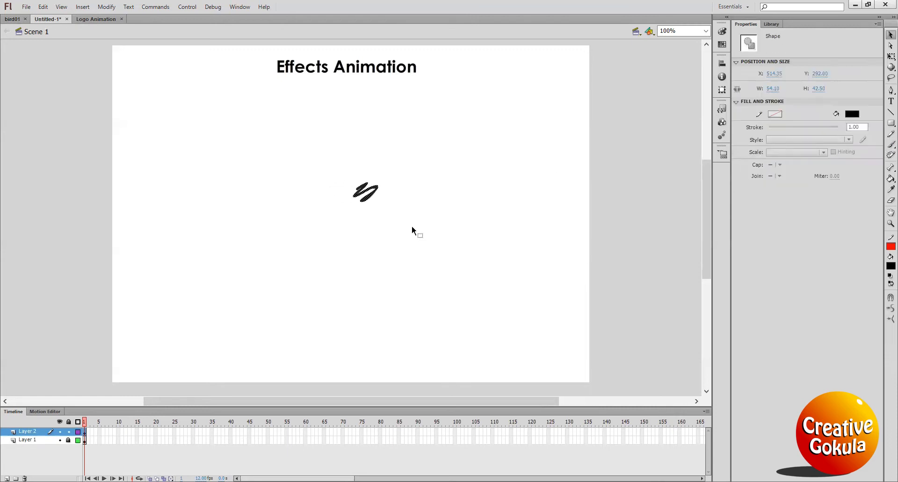
key("F8")
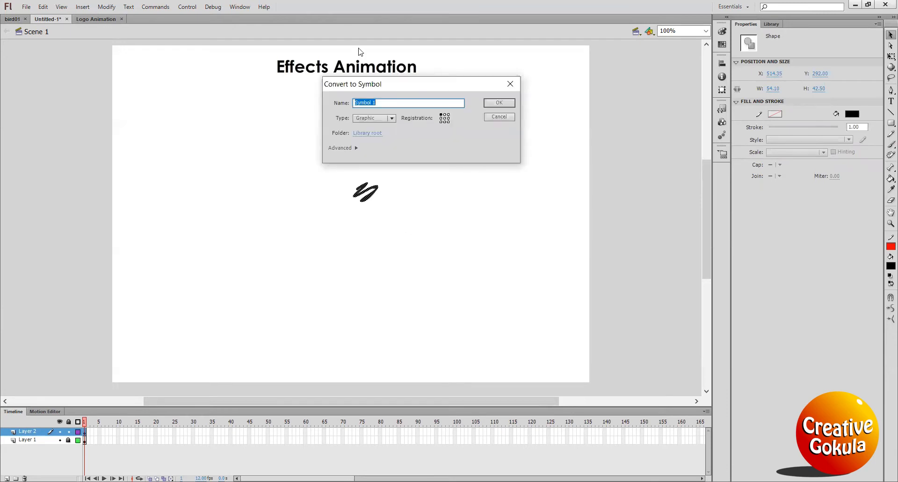
type("ram")
type("n drops")
left_click(501, 103)
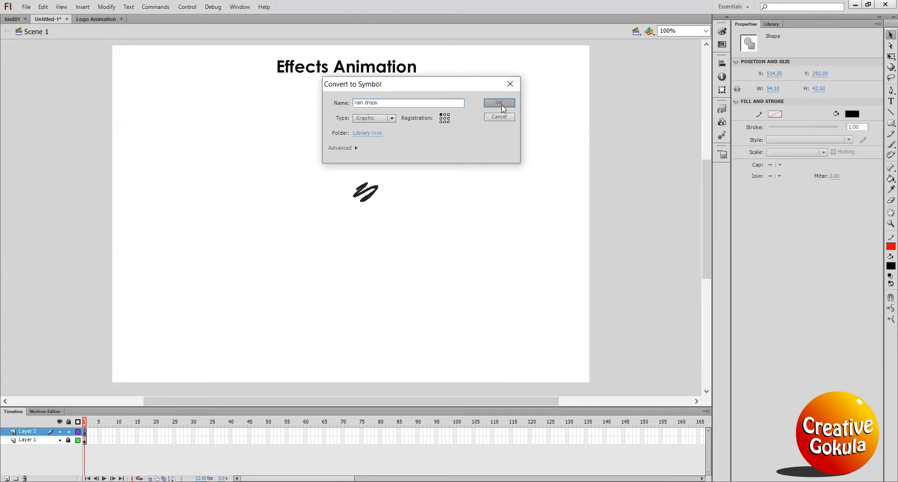
Open the "rain drops" symbol for editing and delete the scribble inside it
double_click(373, 192)
left_click_drag(323, 165, 427, 221)
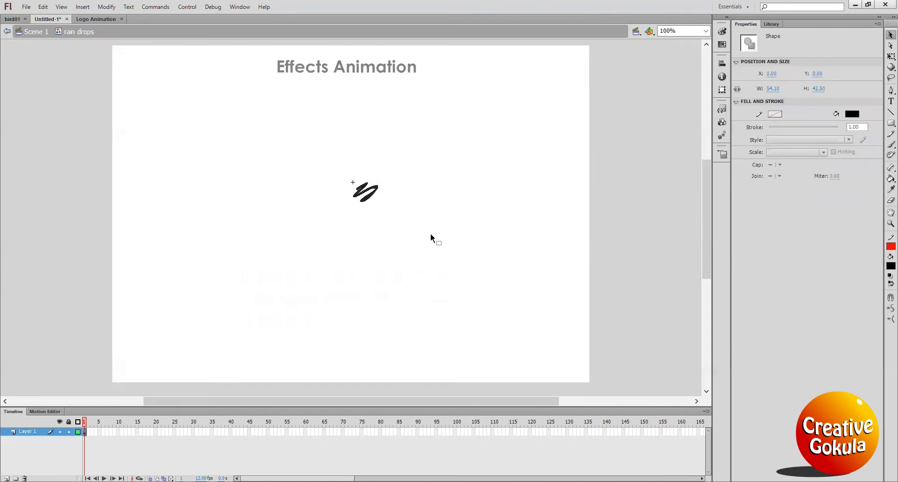
key("Delete")
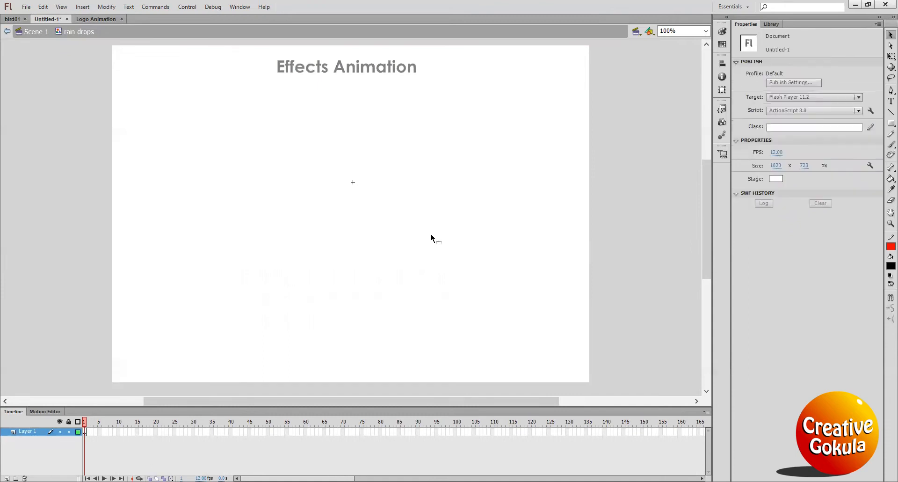
Set the fill colour to blue and choose a small size for the Brush tool
left_click(889, 266)
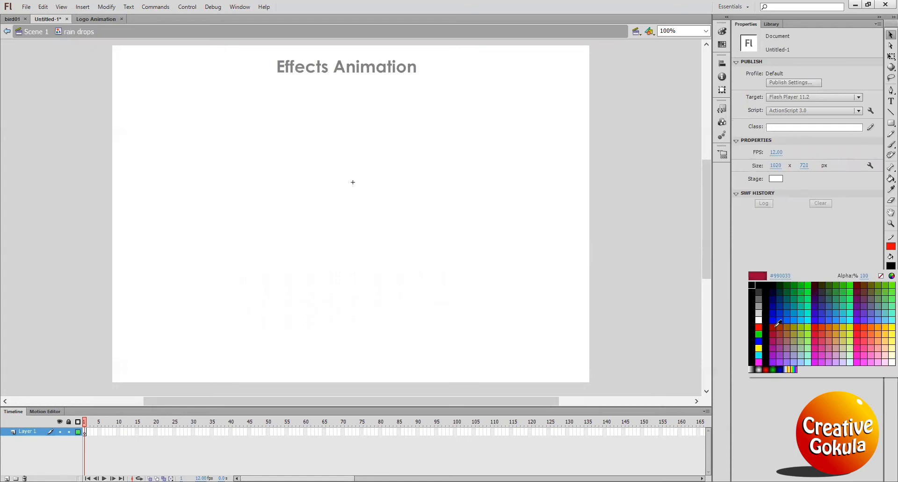
left_click(795, 309)
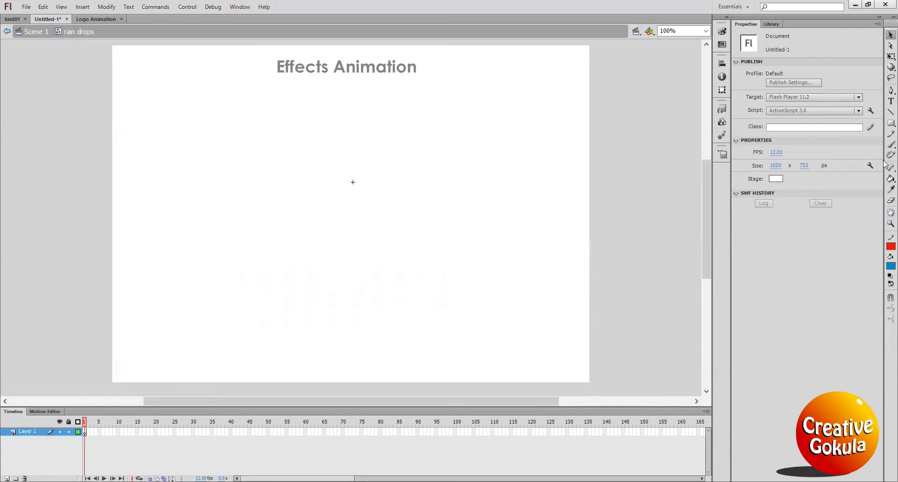
left_click(886, 145)
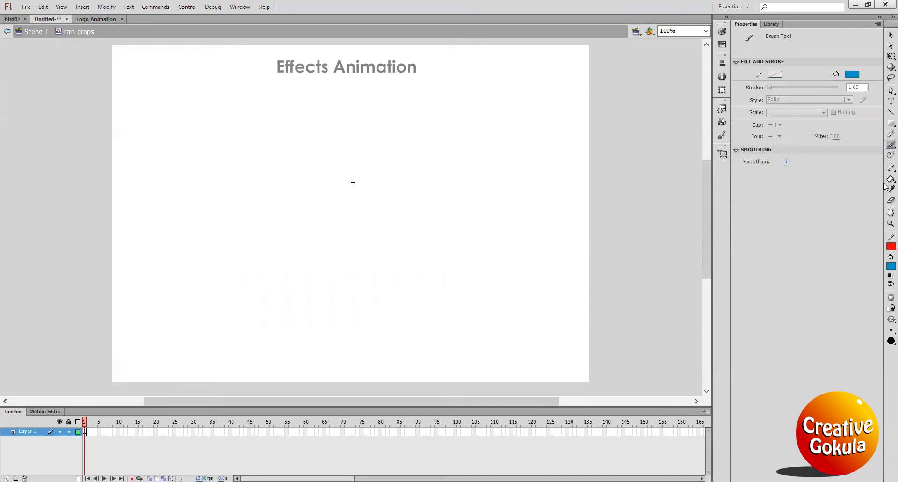
left_click(890, 330)
left_click(869, 332)
Brush a short slanted blue raindrop in frame 1 just above the stage's upper right part, redrawing it with a thicker brush
left_click(85, 432)
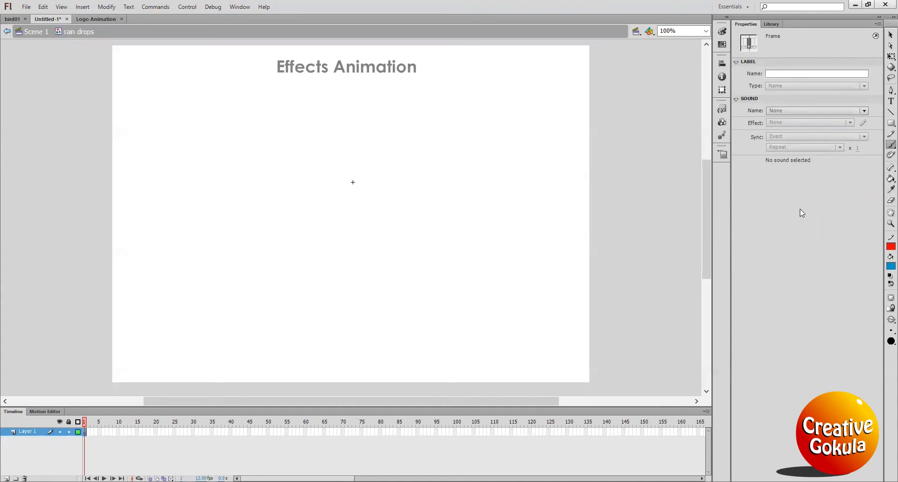
left_click_drag(708, 223, 709, 220)
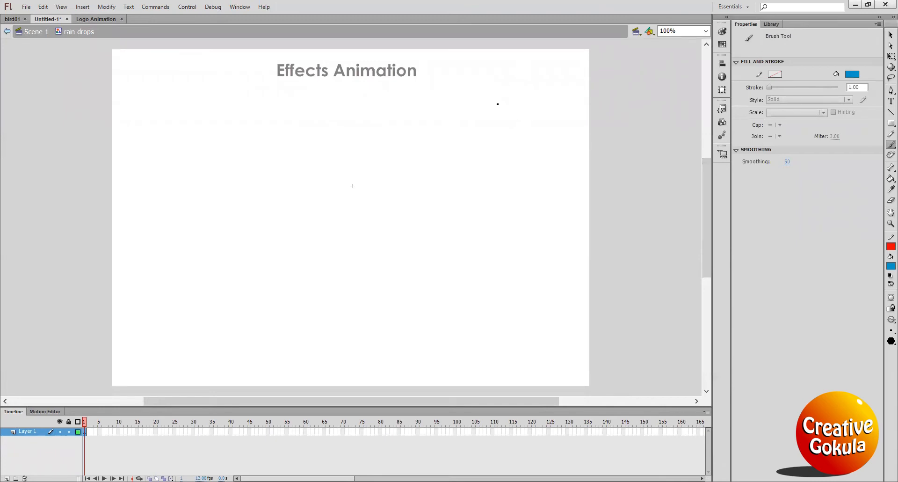
left_click_drag(701, 204, 709, 194)
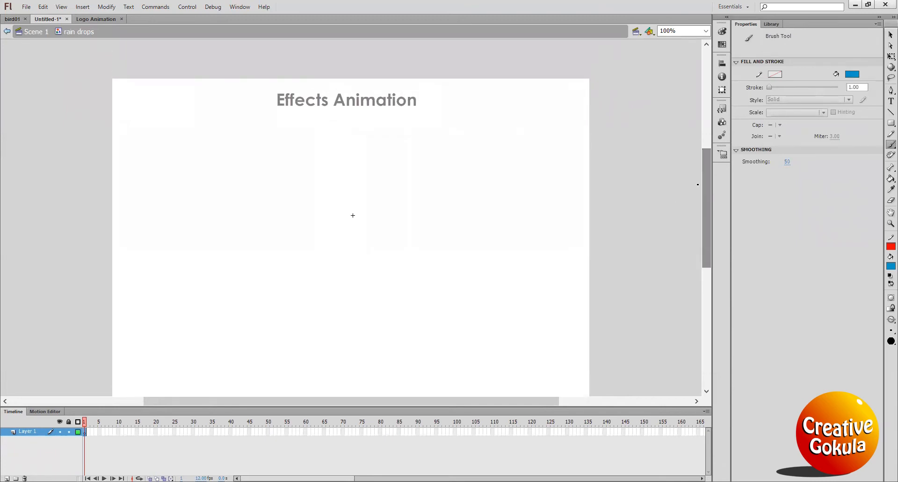
left_click_drag(505, 56, 501, 72)
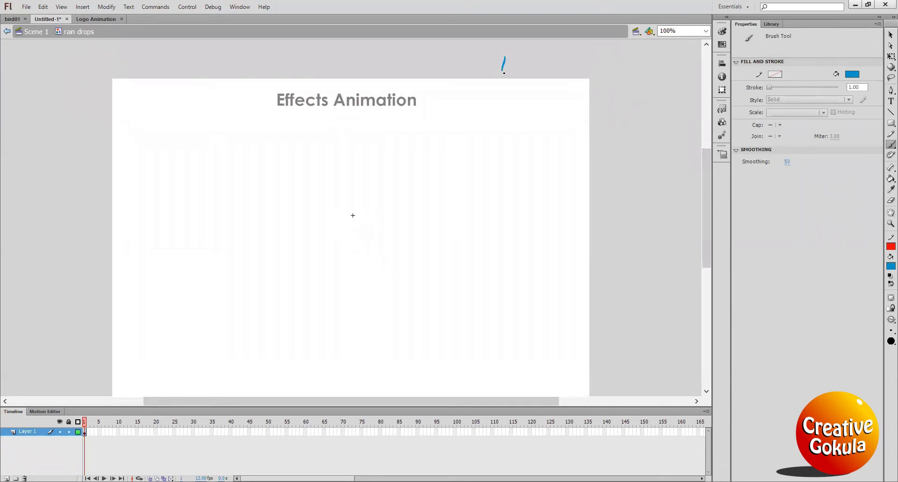
left_click(889, 331)
left_click(873, 344)
left_click_drag(505, 58, 507, 72)
Insert a keyframe at frame 3 and, with onion skinning on, redraw the raindrop lower, just inside the stage's top edge
left_click(92, 431)
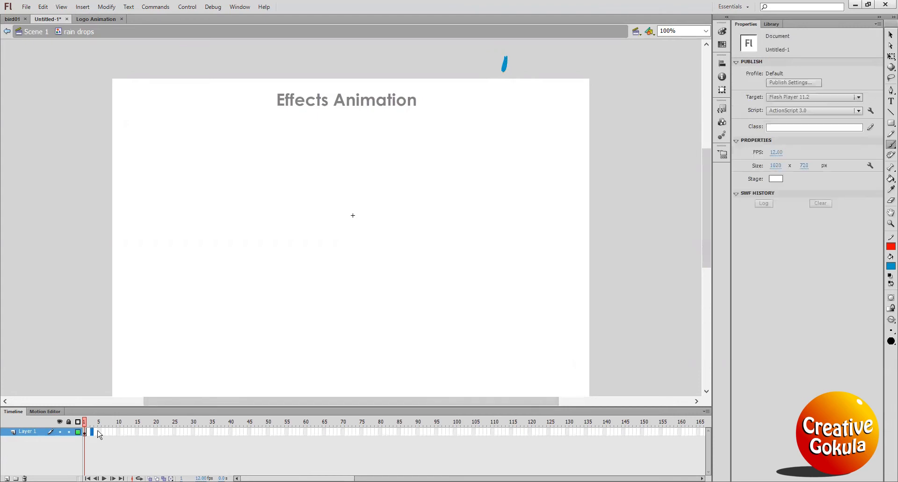
right_click(92, 432)
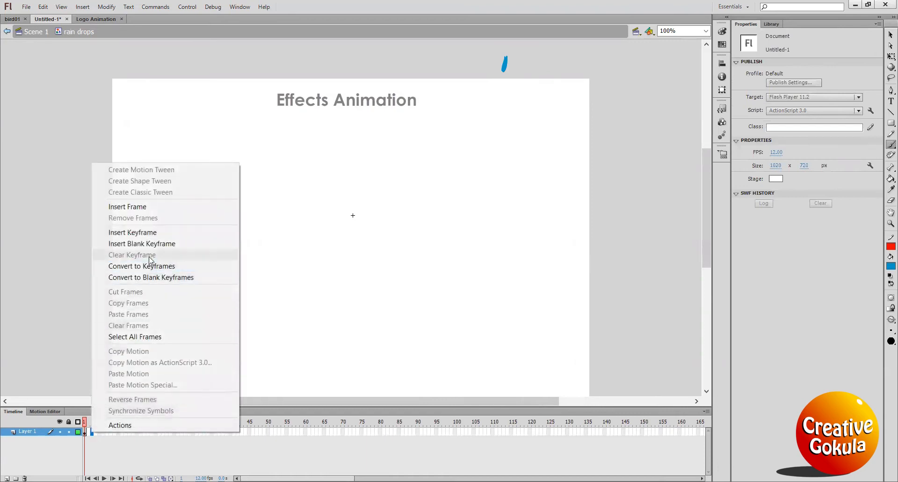
left_click(151, 232)
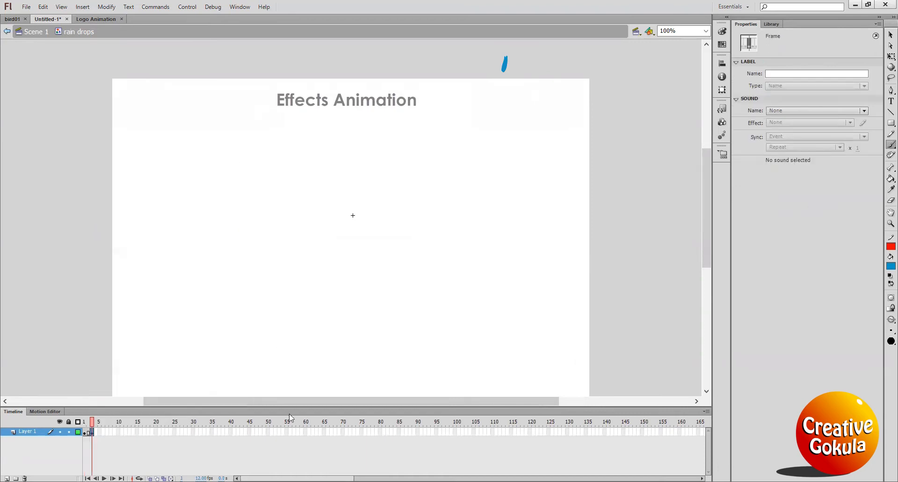
left_click(150, 478)
left_click(353, 216)
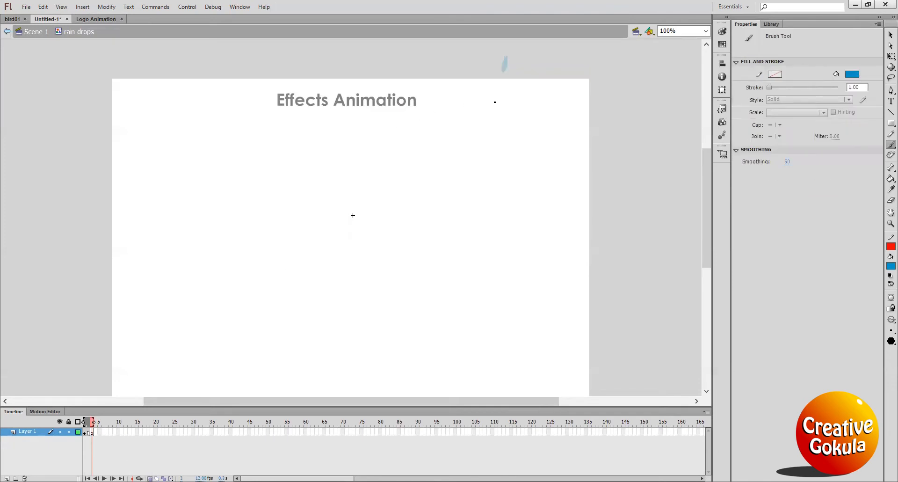
left_click_drag(495, 102, 493, 120)
Insert a keyframe at frame 5 and replace its raindrop with a new stroke below the onion-skinned one
left_click(100, 432)
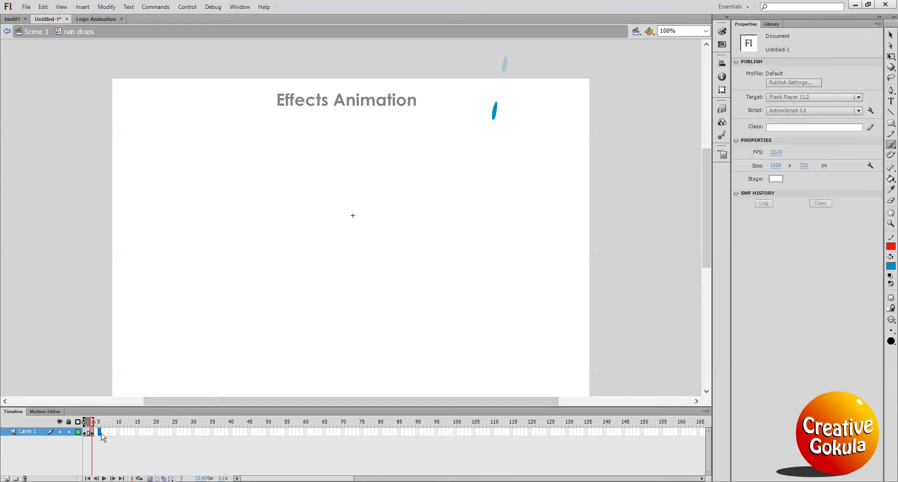
right_click(102, 432)
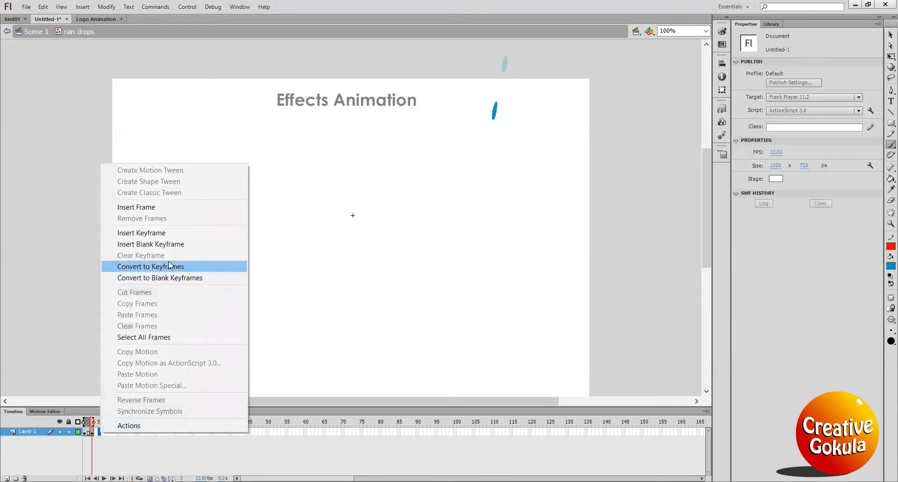
left_click(168, 233)
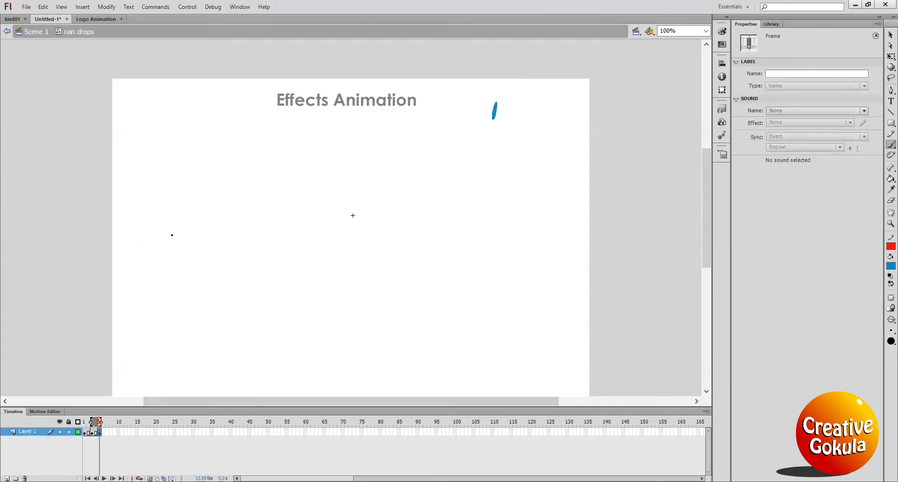
key("Delete")
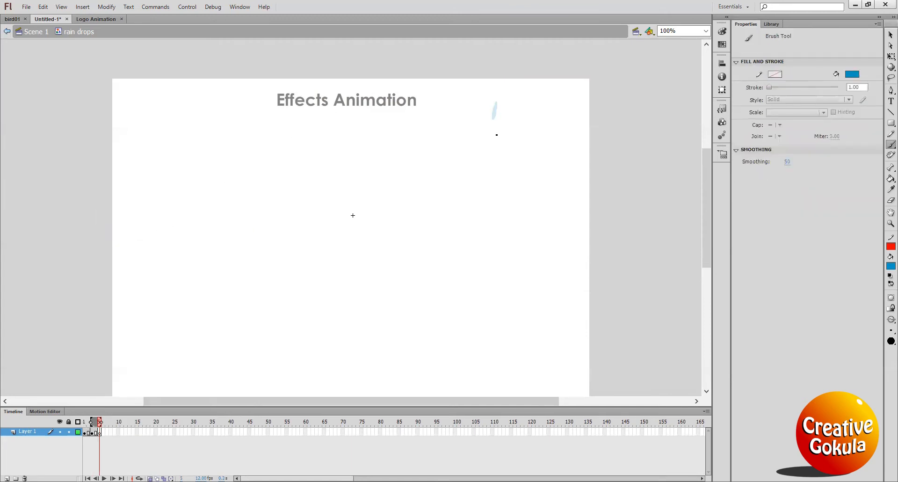
mouse_move(488, 144)
left_mouse_down()
mouse_move(488, 165)
mouse_move(489, 148)
left_mouse_up()
Insert a keyframe at frame 7 and replace its raindrop with a wider, hollow drop outline farther down the stage
left_click(107, 432)
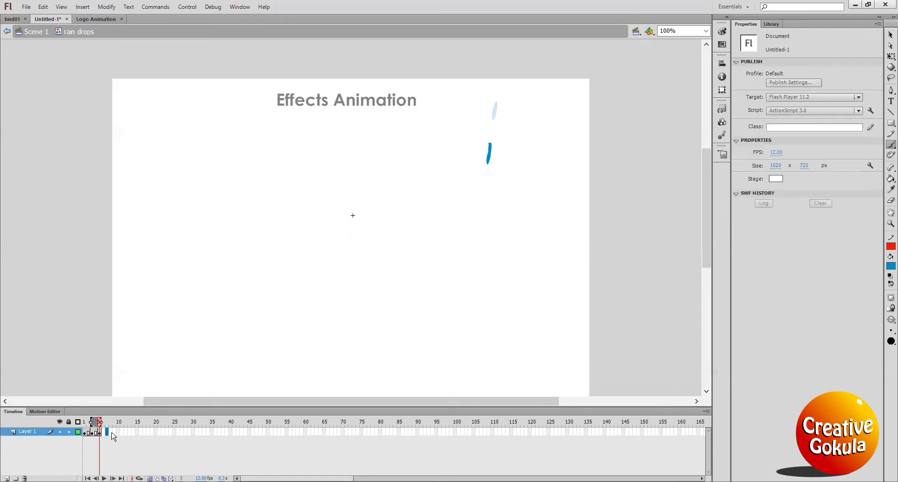
right_click(107, 432)
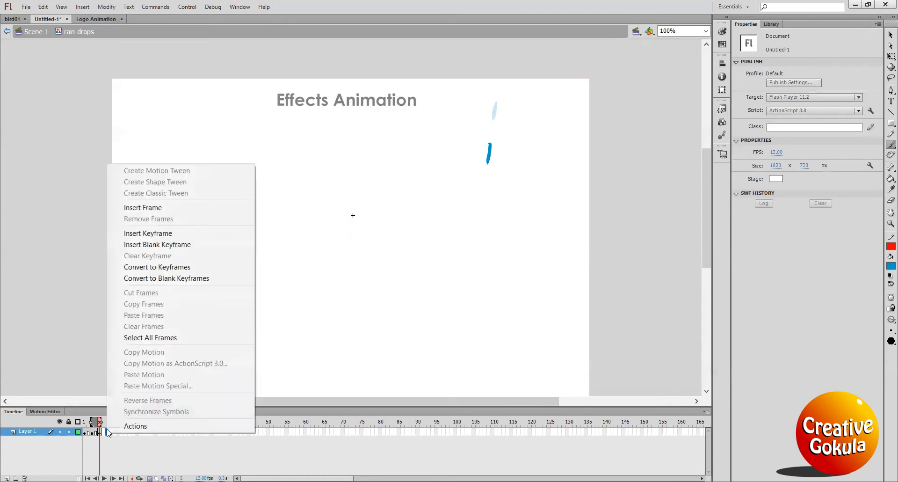
left_click(173, 234)
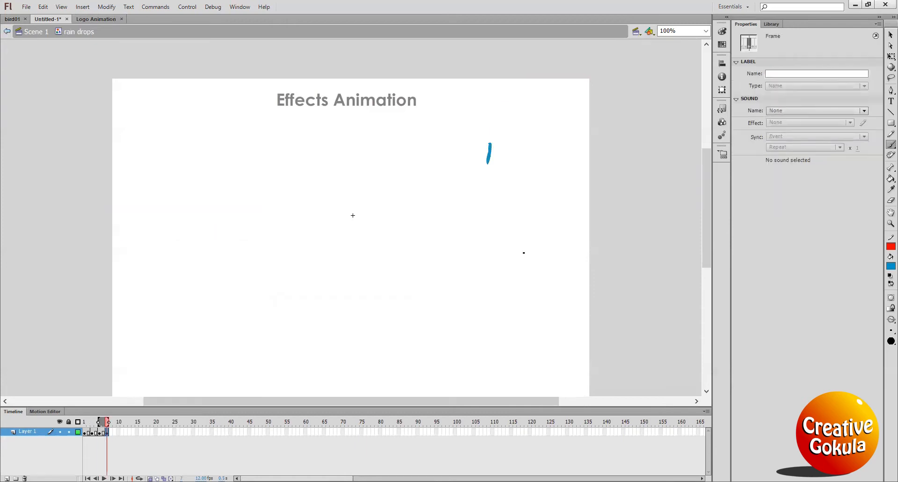
key("Delete")
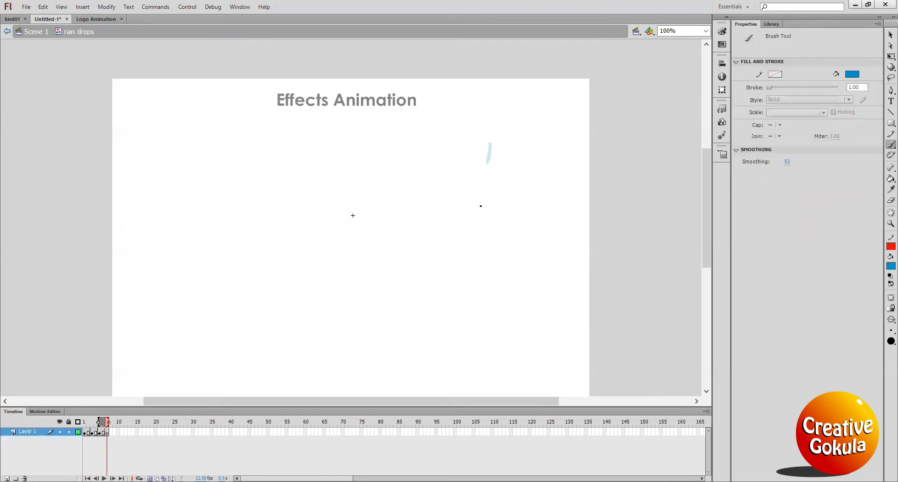
mouse_move(482, 206)
left_mouse_down()
mouse_move(479, 226)
mouse_move(482, 208)
left_mouse_up()
Insert a keyframe at frame 9 and replace its raindrop with a hollow drop outline below the onion-skinned one
left_click(113, 431)
right_click(114, 431)
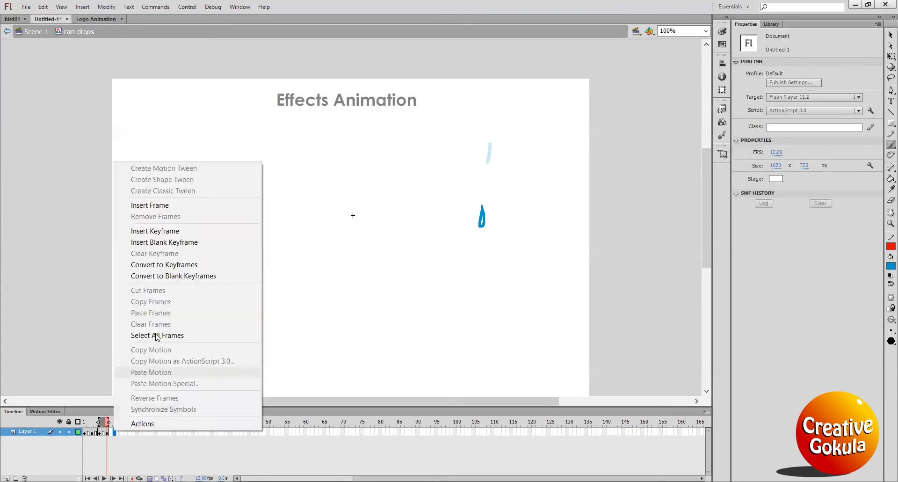
left_click(172, 230)
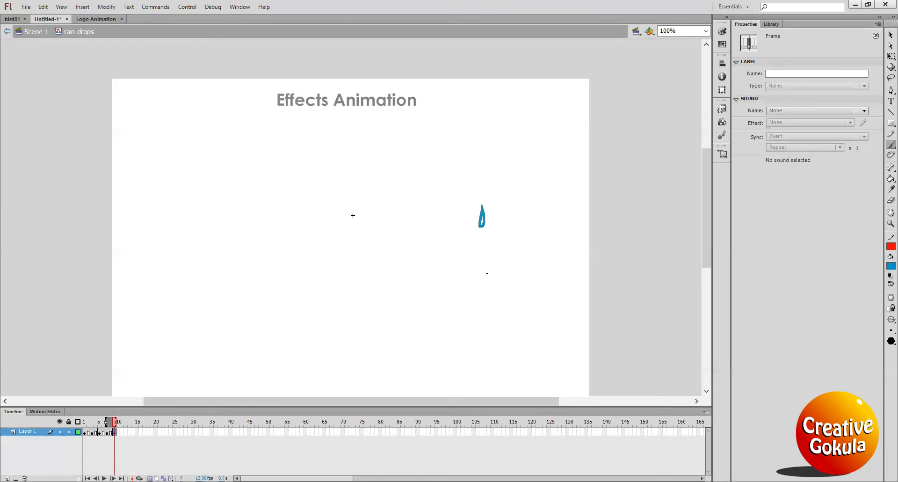
key("Delete")
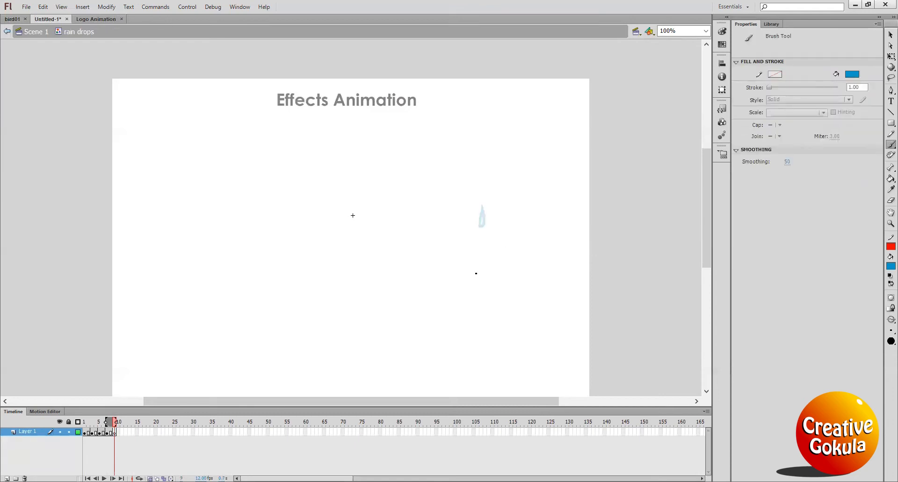
left_click_drag(474, 275, 476, 281)
Insert a keyframe at frame 11 and replace its raindrop with a slanted hollow drop lower on the stage
left_click(123, 432)
right_click(122, 432)
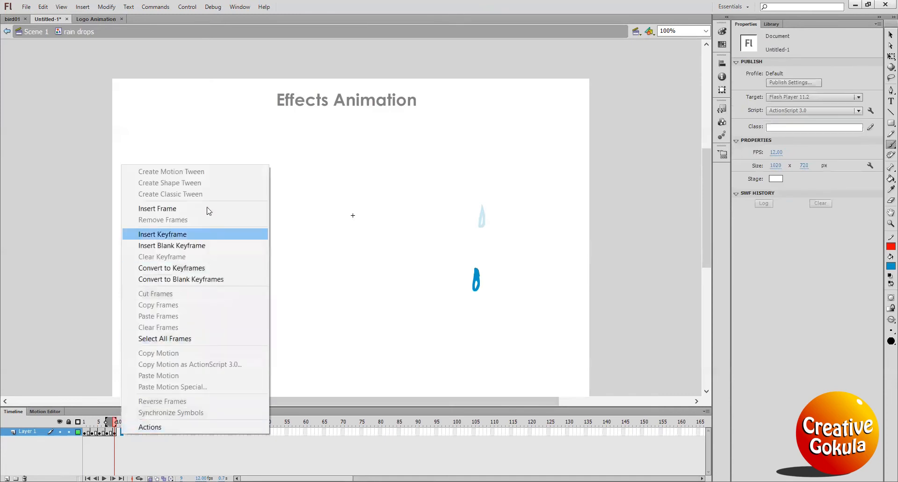
left_click(191, 234)
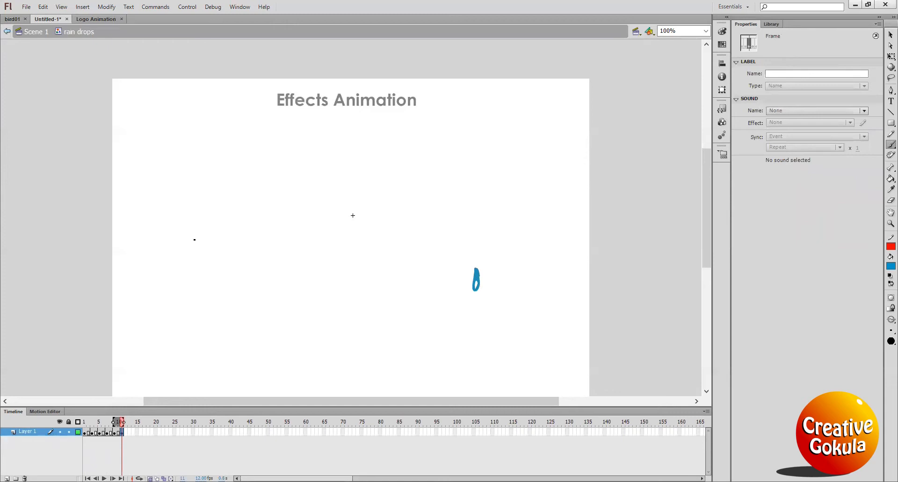
key("Delete")
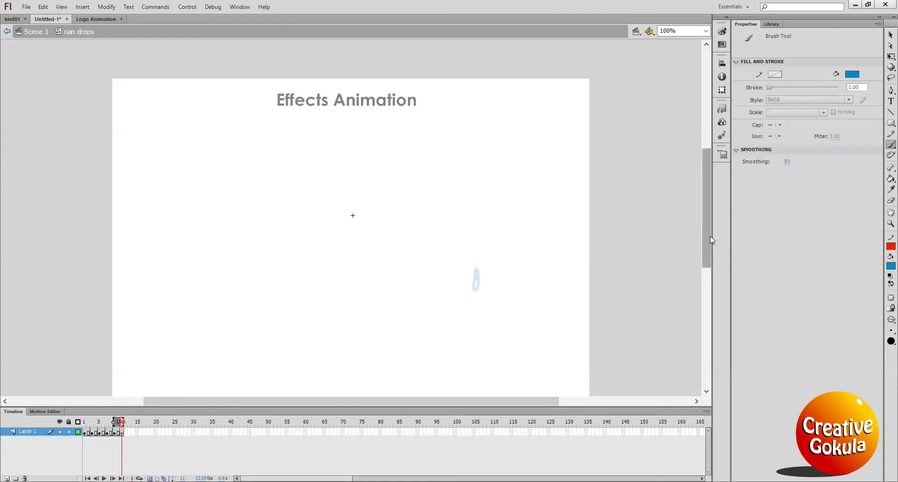
left_click_drag(709, 236, 709, 254)
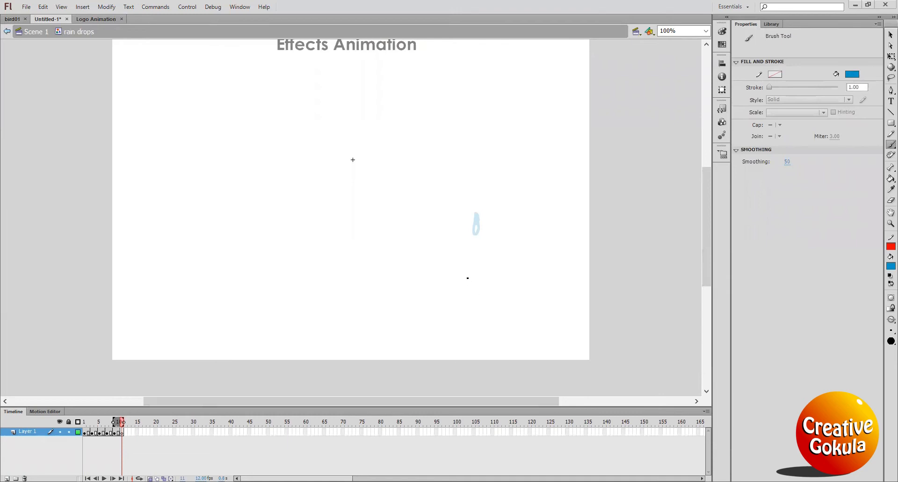
left_click_drag(471, 265, 467, 285)
Insert a keyframe at frame 13, replace the drop with a small spiky splash outline at its landing point, and nudge it slightly down
left_click(130, 432)
right_click(129, 432)
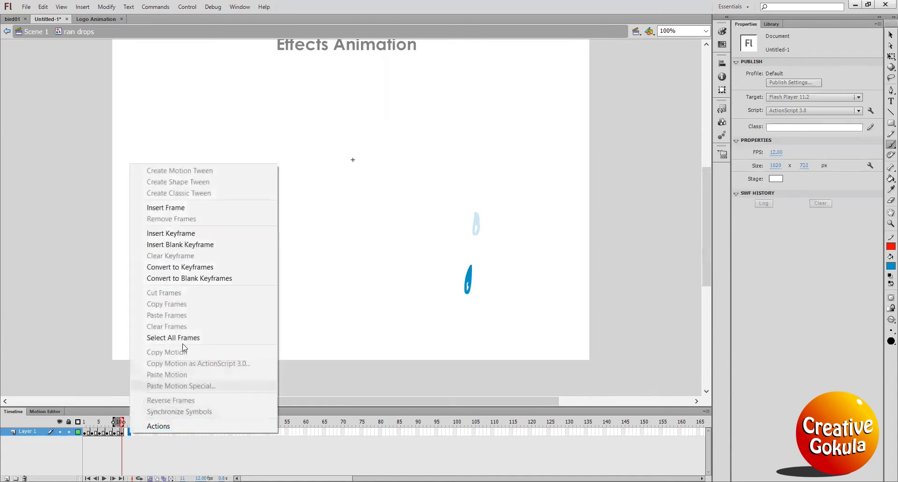
left_click(204, 233)
key("Delete")
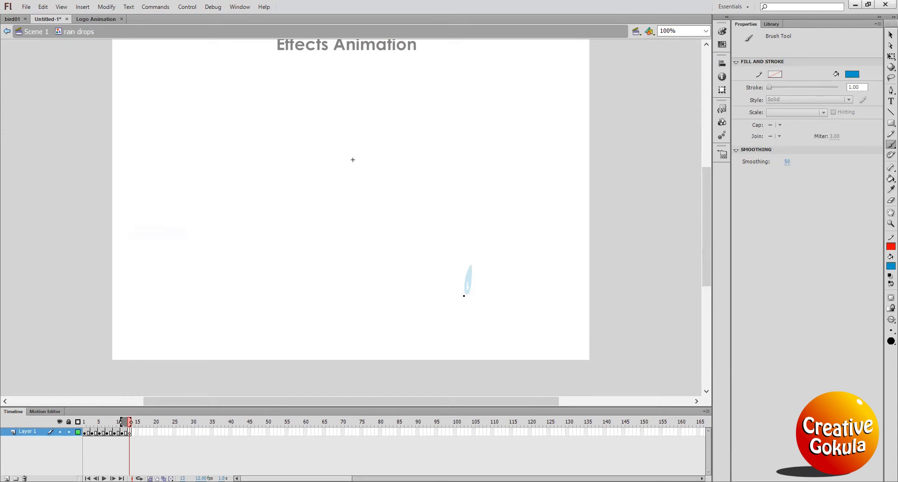
mouse_move(463, 296)
left_mouse_down()
mouse_move(444, 277)
mouse_move(462, 289)
mouse_move(480, 278)
mouse_move(482, 293)
mouse_move(460, 296)
mouse_move(476, 290)
mouse_move(457, 272)
mouse_move(485, 277)
left_mouse_up()
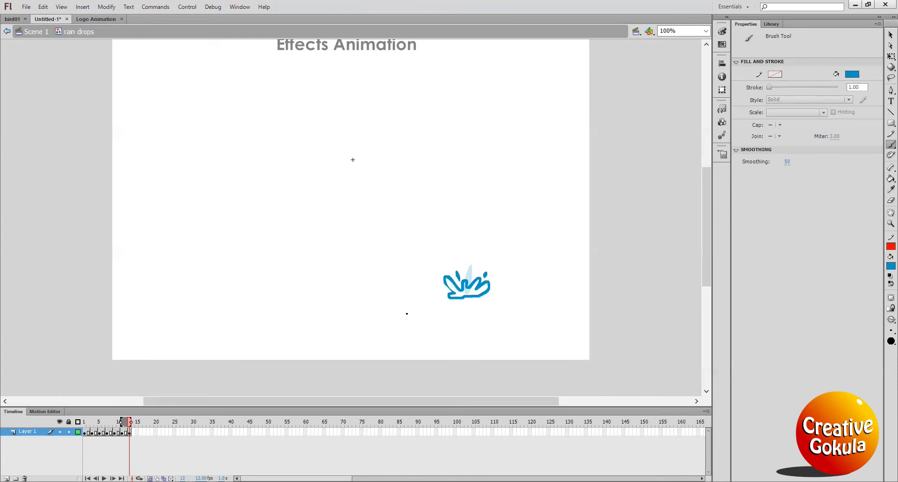
left_click(131, 432)
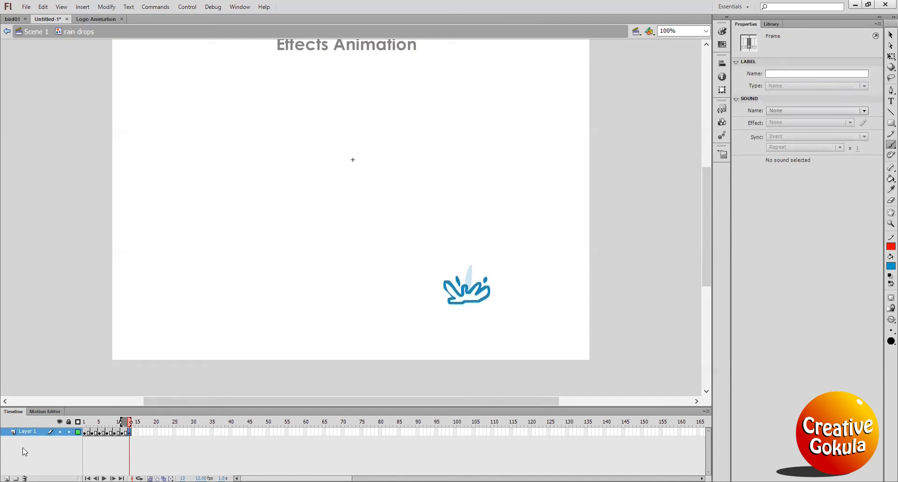
Insert a keyframe at frame 15 and replace its splash with a wider crown outline plus one small droplet flying off each side
left_click(137, 432)
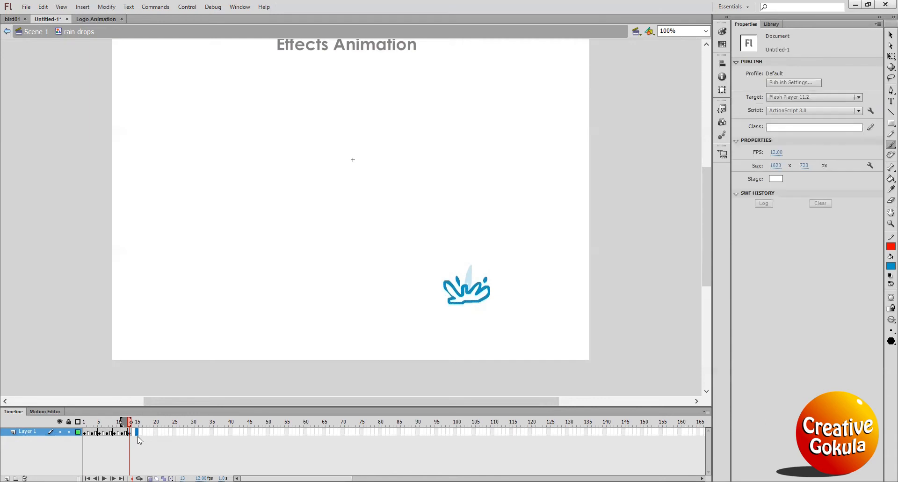
right_click(138, 431)
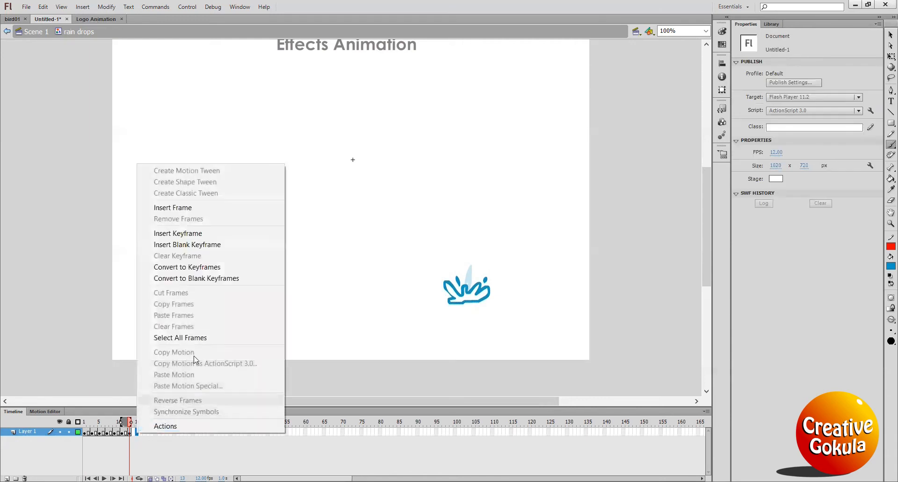
left_click(202, 233)
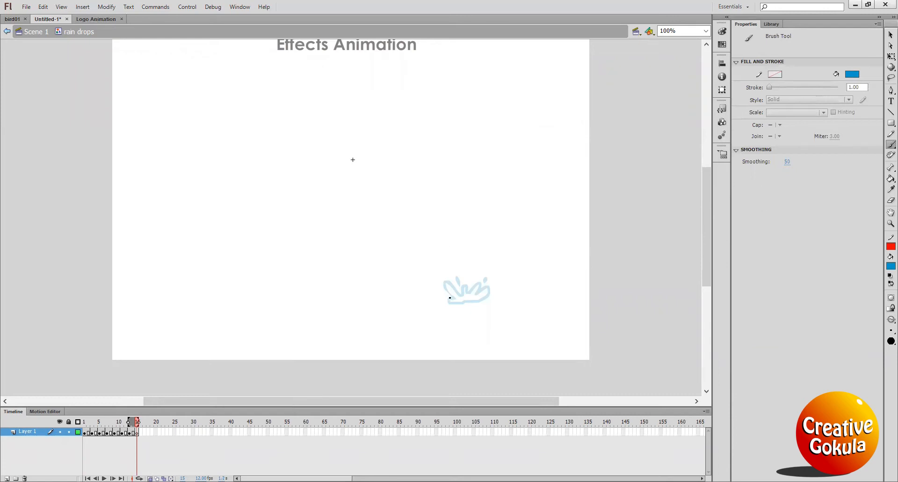
mouse_move(451, 296)
left_mouse_down()
mouse_move(439, 296)
mouse_move(437, 281)
mouse_move(457, 290)
mouse_move(467, 279)
mouse_move(471, 291)
mouse_move(498, 276)
mouse_move(495, 296)
mouse_move(441, 302)
mouse_move(494, 296)
mouse_move(472, 297)
left_mouse_up()
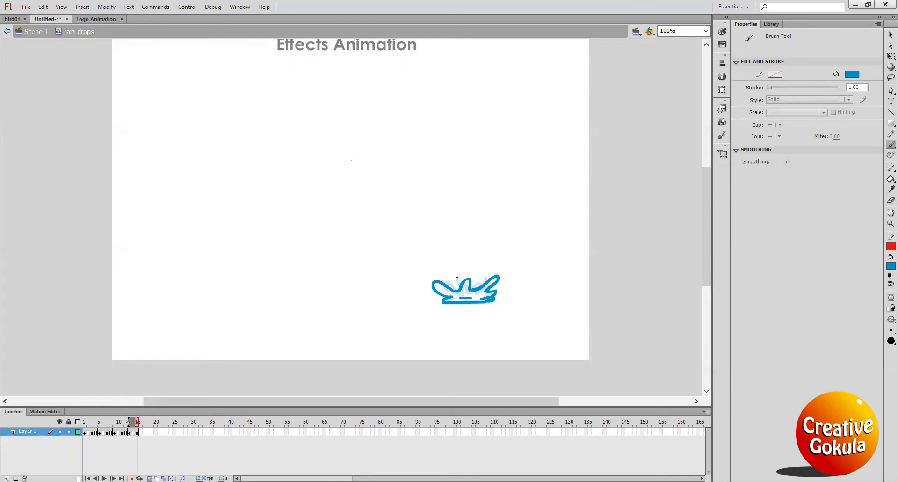
mouse_move(447, 272)
left_mouse_down()
mouse_move(440, 264)
mouse_move(451, 271)
left_mouse_up()
mouse_move(481, 272)
left_mouse_down()
mouse_move(491, 263)
mouse_move(477, 276)
left_mouse_up()
key("ctrl+z")
mouse_move(501, 283)
left_mouse_down()
mouse_move(509, 279)
mouse_move(497, 286)
left_mouse_up()
Insert a keyframe at frame 17 and redraw the splash as a larger crown with inner water lines and three droplets flying farther out
left_click(145, 431)
right_click(145, 432)
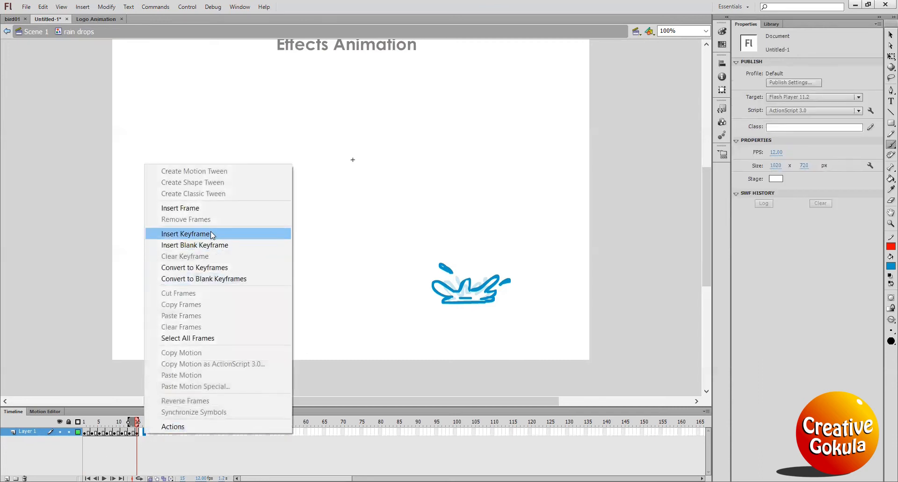
left_click(211, 233)
key("Delete")
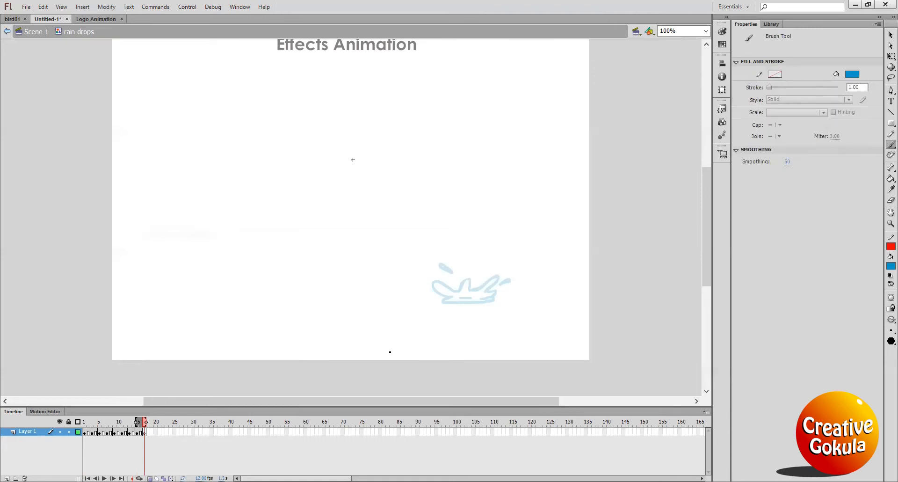
left_click_drag(440, 297, 444, 307)
mouse_move(497, 297)
left_mouse_down()
mouse_move(504, 301)
mouse_move(478, 305)
mouse_move(495, 300)
left_mouse_up()
mouse_move(440, 297)
left_mouse_down()
mouse_move(425, 279)
mouse_move(461, 285)
mouse_move(473, 271)
mouse_move(477, 286)
mouse_move(495, 277)
mouse_move(490, 287)
mouse_move(498, 287)
mouse_move(466, 294)
left_mouse_up()
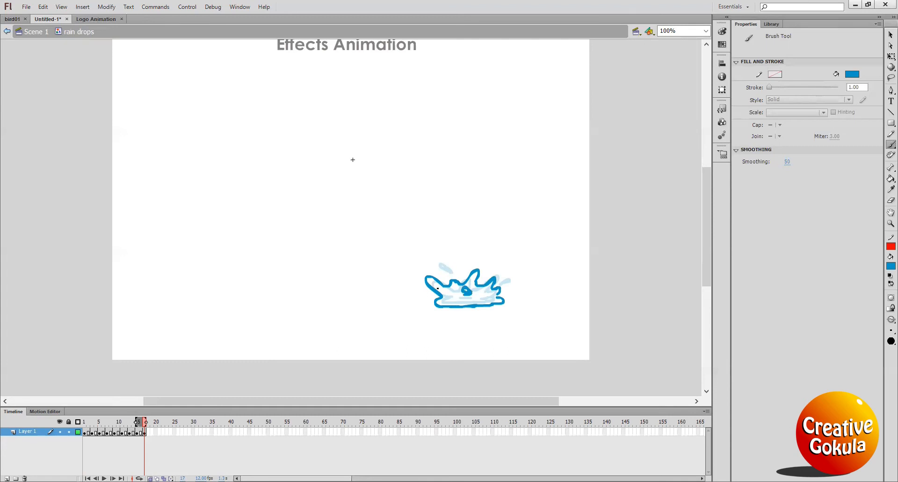
mouse_move(427, 260)
left_mouse_down()
mouse_move(417, 254)
mouse_move(424, 258)
left_mouse_up()
left_click_drag(511, 274, 524, 272)
mouse_move(444, 296)
left_mouse_down()
mouse_move(469, 295)
mouse_move(496, 267)
mouse_move(483, 273)
left_mouse_up()
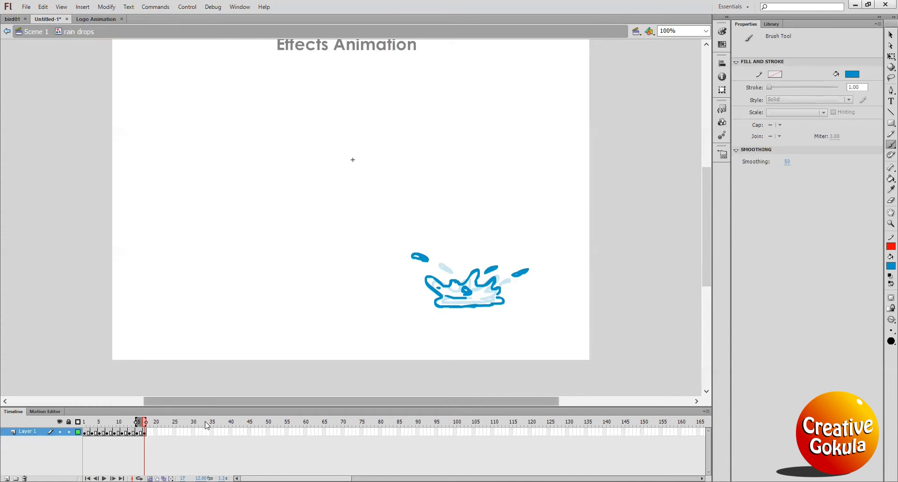
Insert a keyframe at frame 19 and redraw the splash lower and wider, with ripple arcs at both ends and three droplets farther out
left_click(150, 432)
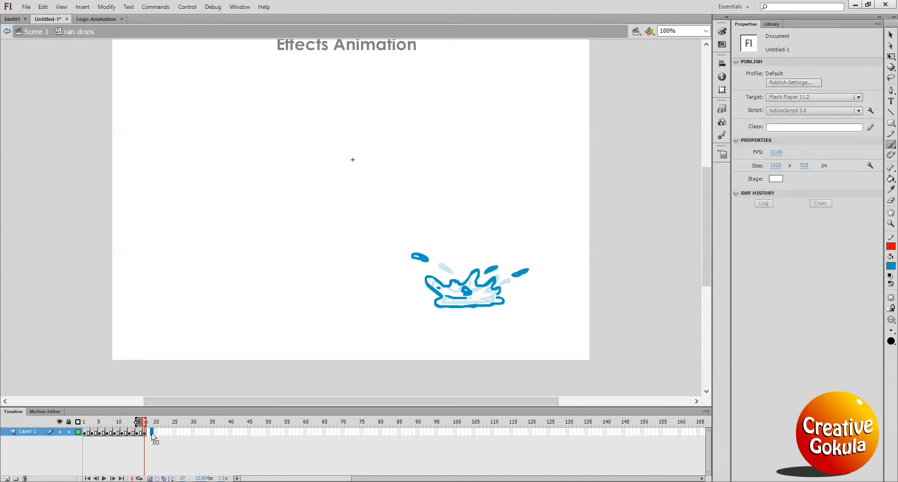
right_click(151, 433)
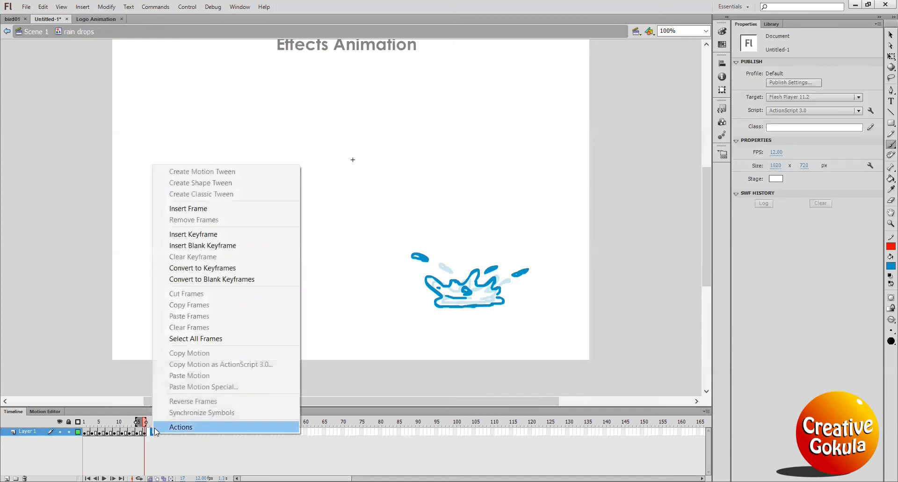
left_click(218, 234)
key("Delete")
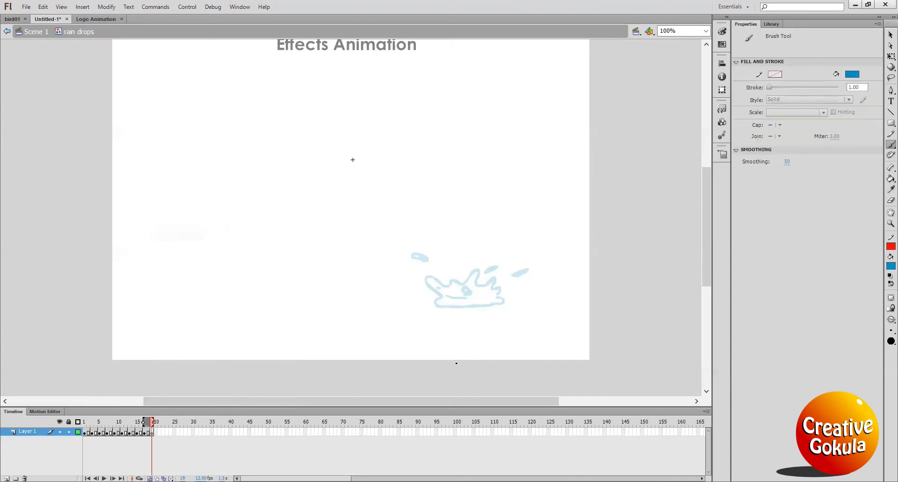
mouse_move(440, 295)
left_mouse_down()
mouse_move(422, 287)
mouse_move(512, 283)
mouse_move(500, 295)
left_mouse_up()
mouse_move(437, 295)
left_mouse_down()
mouse_move(424, 298)
mouse_move(514, 302)
mouse_move(415, 301)
mouse_move(431, 308)
left_mouse_up()
left_click_drag(516, 295, 512, 307)
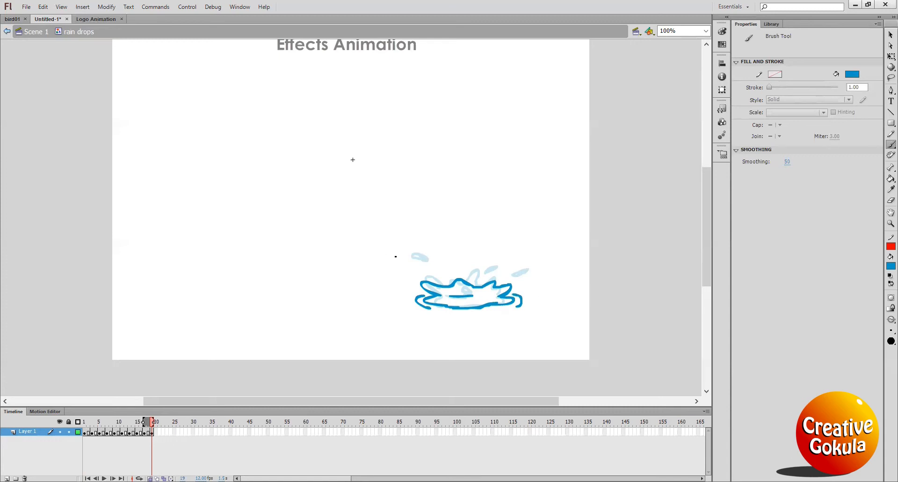
mouse_move(400, 251)
left_mouse_down()
mouse_move(379, 244)
mouse_move(397, 251)
left_mouse_up()
mouse_move(511, 258)
left_mouse_down()
mouse_move(562, 257)
mouse_move(548, 262)
left_mouse_up()
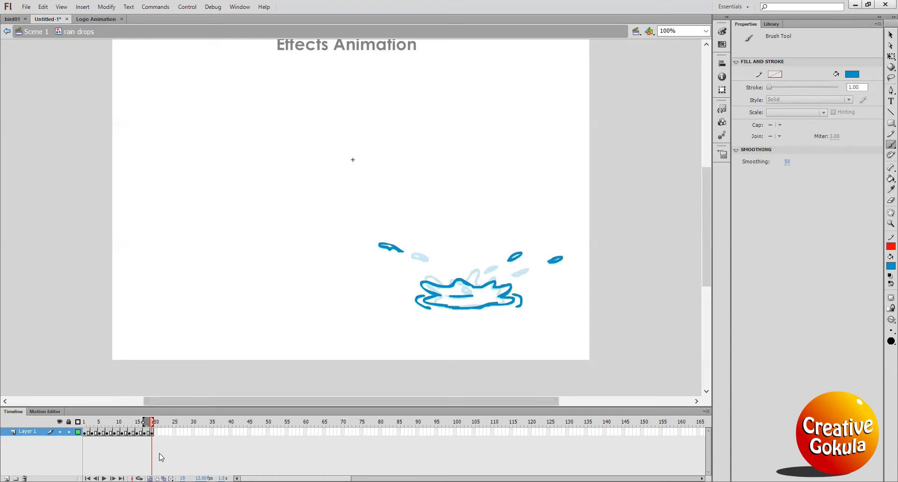
Insert a keyframe at frame 21 and replace its splash with a flatter, closed puddle outline with a wavy upper edge
left_click(160, 432)
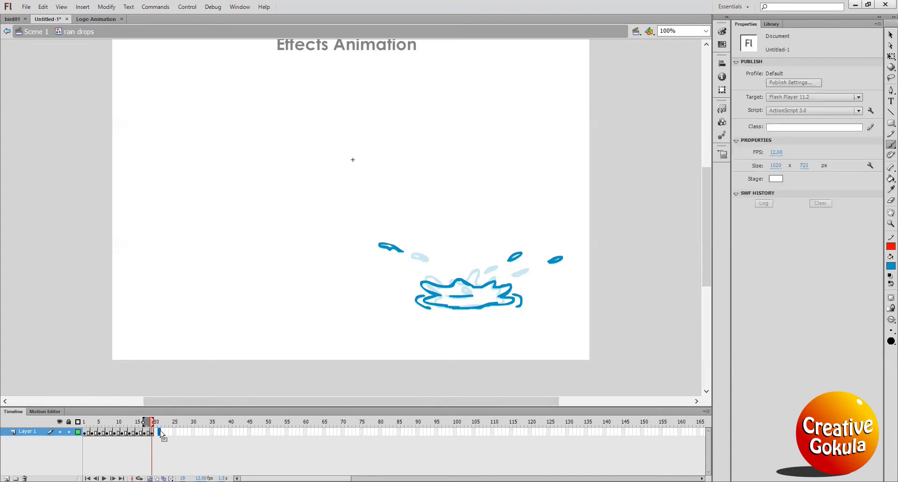
right_click(160, 434)
left_click(239, 231)
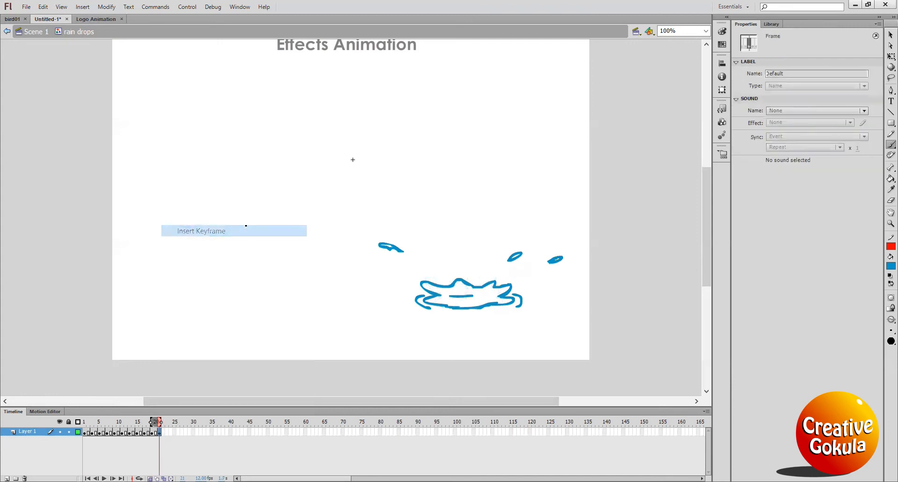
key("Delete")
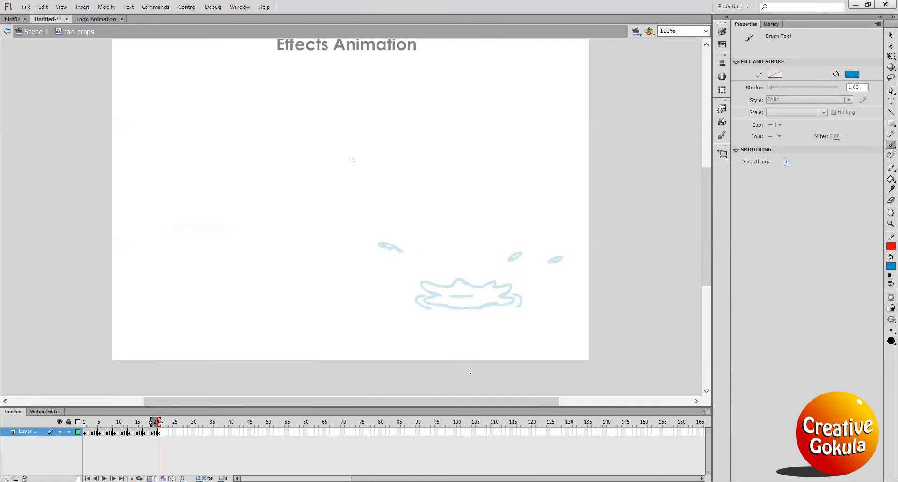
mouse_move(438, 297)
left_mouse_down()
mouse_move(430, 290)
mouse_move(516, 295)
left_mouse_up()
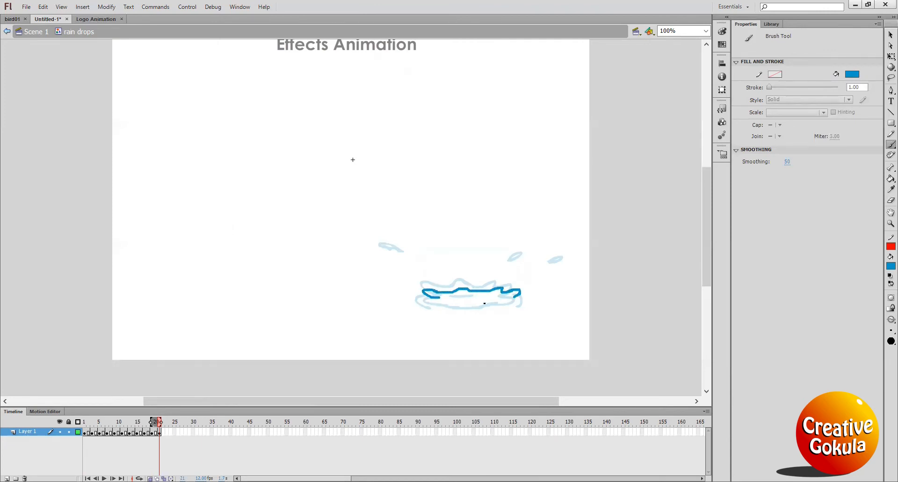
mouse_move(436, 297)
left_mouse_down()
mouse_move(425, 304)
mouse_move(520, 299)
left_mouse_up()
Brush ripple arcs beside the frame 21 puddle, short lines below and inside it, and three droplets beyond the onion-skinned ones
left_click_drag(412, 295, 424, 306)
left_click_drag(523, 297, 527, 306)
mouse_move(448, 312)
left_mouse_down()
mouse_move(488, 312)
mouse_move(480, 296)
mouse_move(491, 296)
left_mouse_up()
left_click_drag(349, 237, 366, 241)
left_click_drag(530, 246, 585, 249)
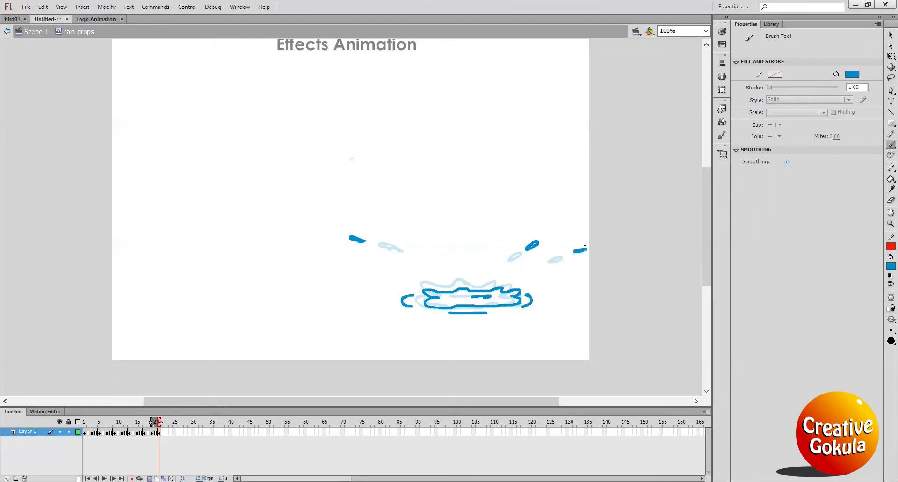
Insert a keyframe at frame 23 and redraw a thinner puddle with wider-spread ripple marks and three smaller droplets farther out
left_click(167, 431)
right_click(167, 431)
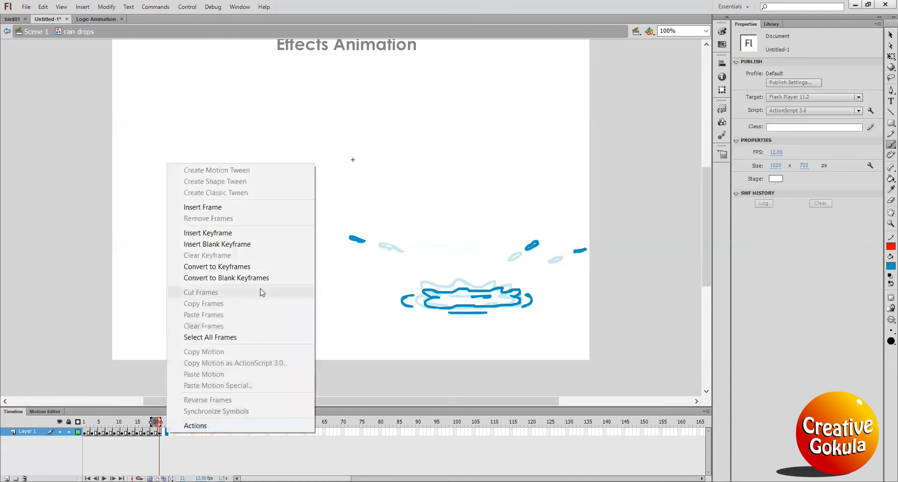
left_click(244, 232)
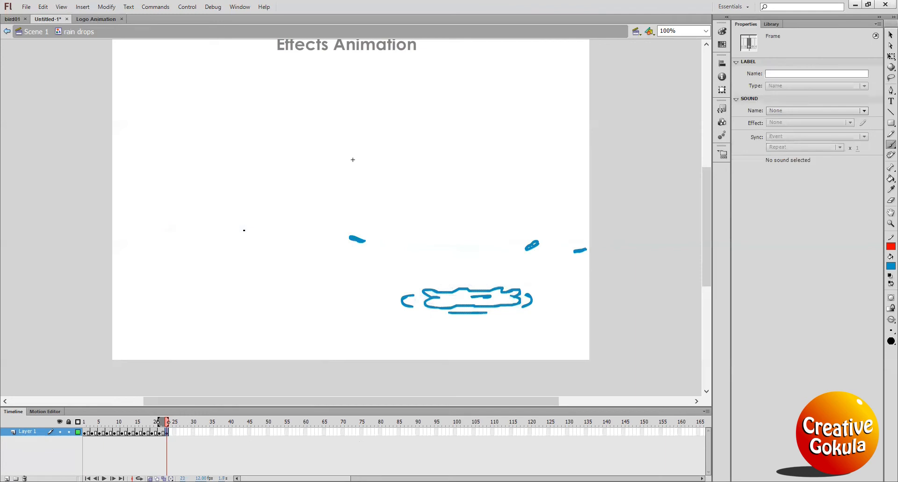
key("Delete")
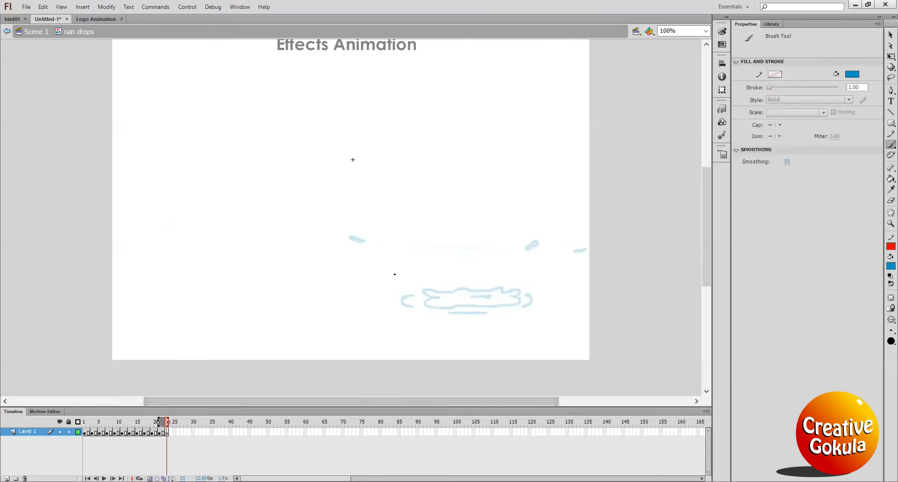
left_click_drag(327, 231, 314, 224)
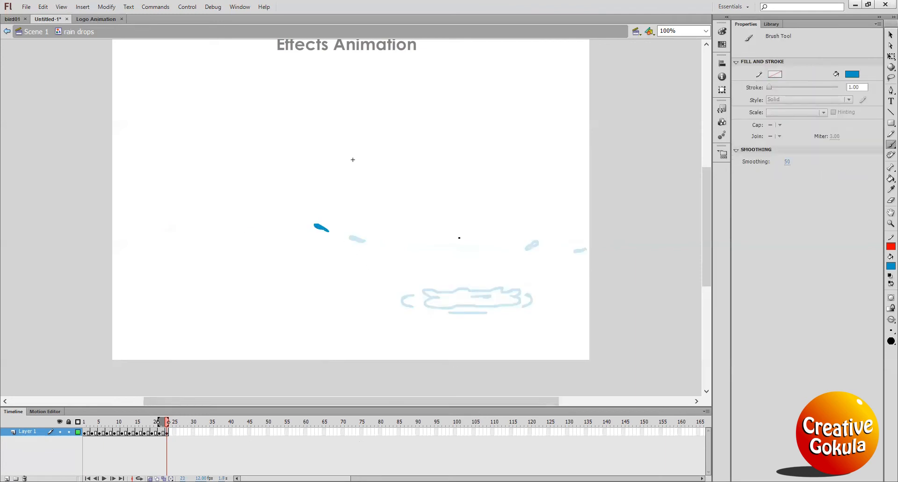
mouse_move(556, 232)
left_mouse_down()
mouse_move(550, 237)
mouse_move(605, 244)
left_mouse_up()
mouse_move(435, 301)
left_mouse_down()
mouse_move(523, 293)
mouse_move(425, 298)
mouse_move(401, 310)
left_mouse_up()
left_click_drag(462, 317, 480, 318)
left_click_drag(538, 296, 534, 306)
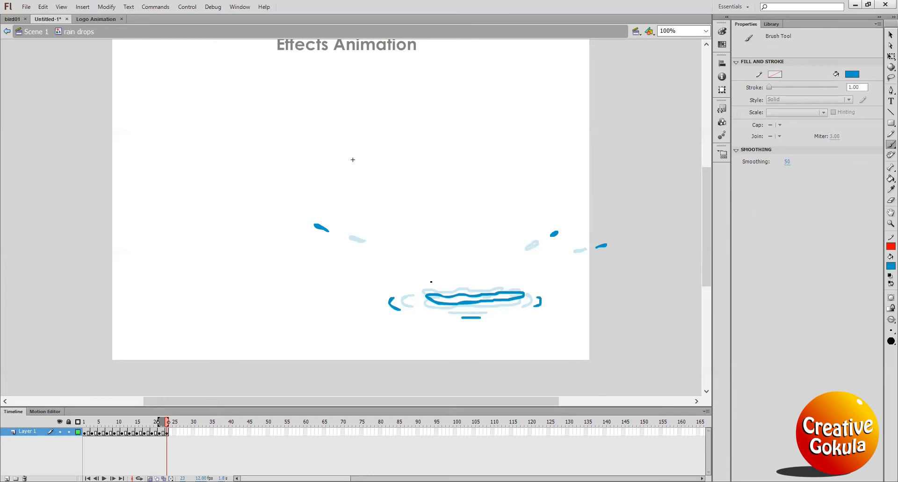
Insert a keyframe at frame 25 and redraw a flatter, narrower puddle with smaller ripple marks spread wider and two droplets farther out
left_click(175, 431)
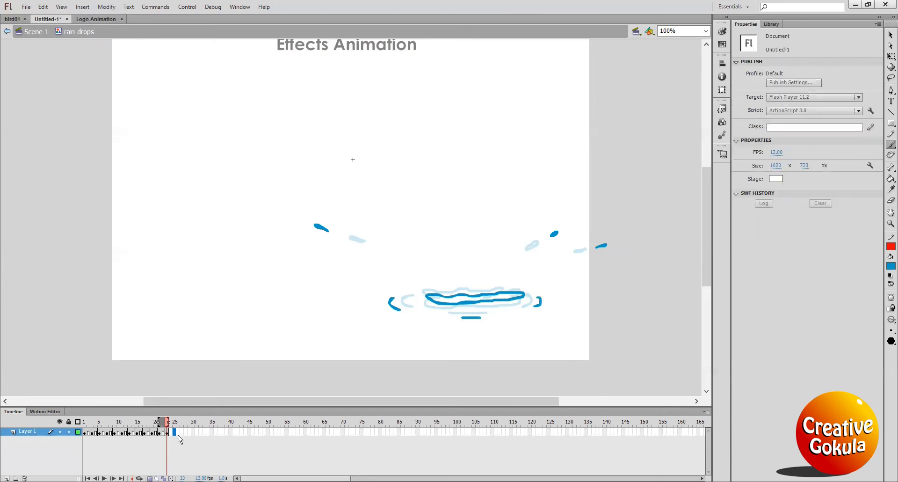
right_click(174, 432)
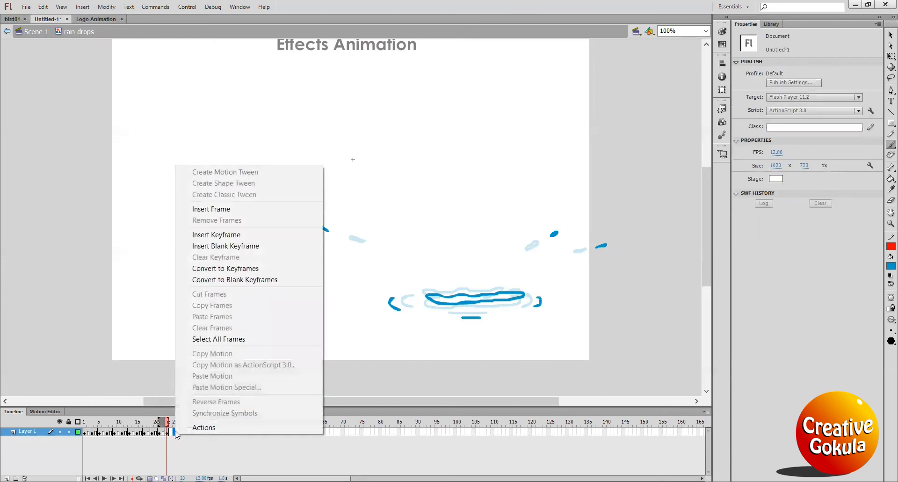
left_click(239, 232)
key("Delete")
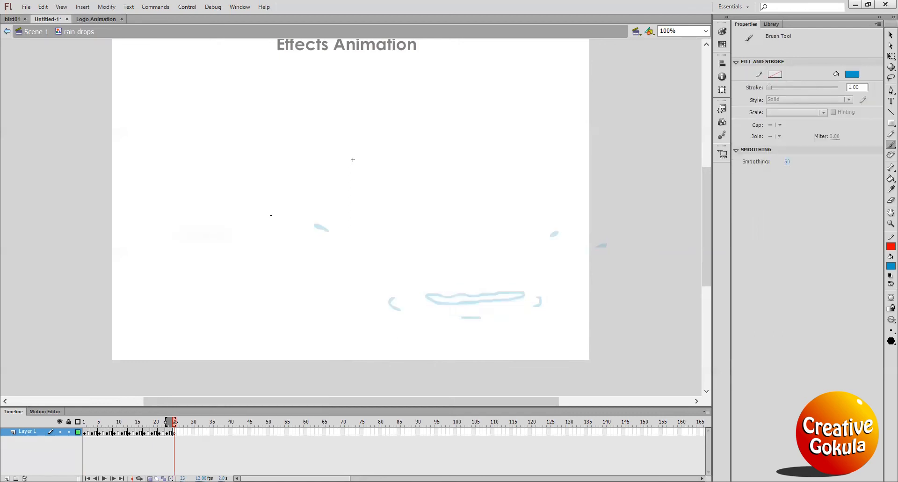
left_click_drag(284, 215, 292, 216)
left_click_drag(580, 214, 572, 218)
mouse_move(436, 302)
left_mouse_down()
mouse_move(512, 297)
mouse_move(429, 303)
left_mouse_up()
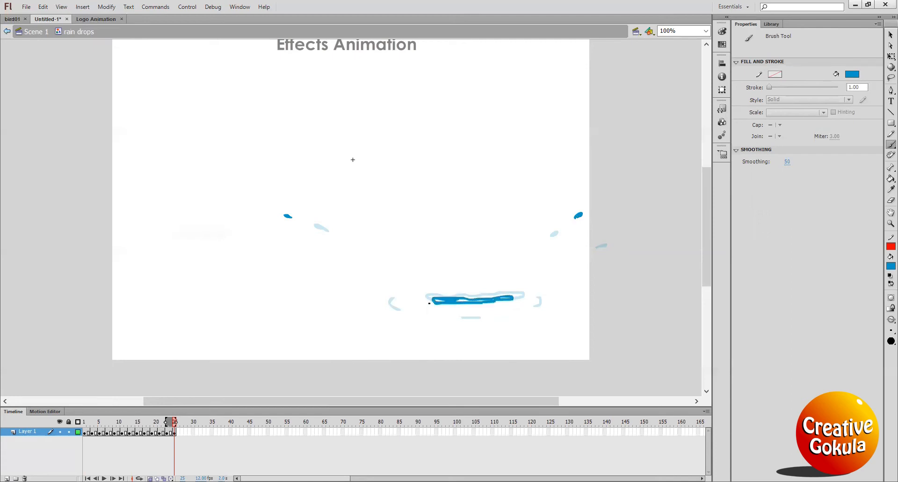
left_click_drag(368, 303, 375, 309)
left_click_drag(473, 328, 484, 328)
Insert a keyframe at frame 27 and redraw a shorter puddle, one tiny droplet on the left, and smaller ripple marks beside and below it
left_click(182, 432)
right_click(182, 433)
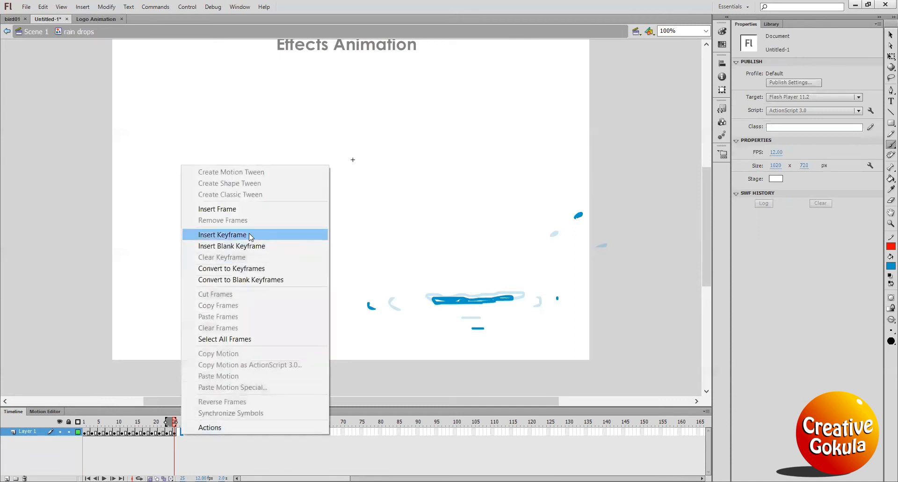
left_click(250, 236)
key("Delete")
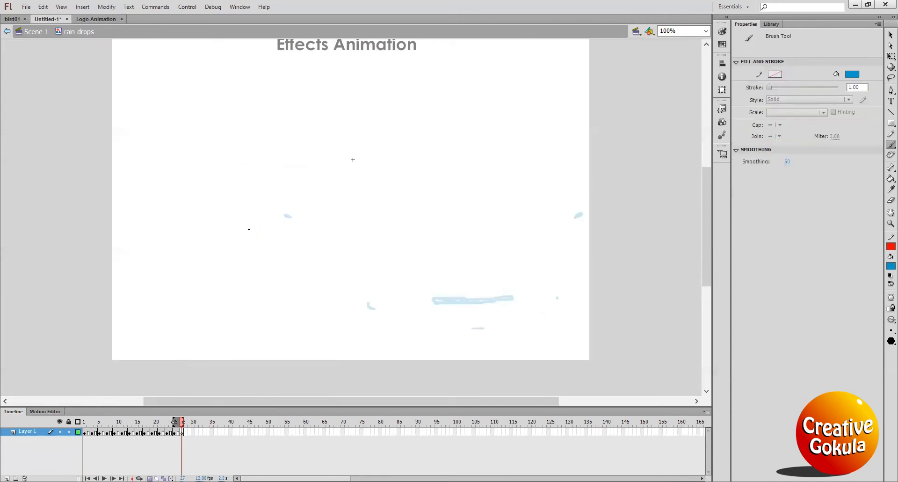
left_click(265, 209)
mouse_move(446, 302)
left_mouse_down()
mouse_move(497, 302)
mouse_move(448, 306)
left_mouse_up()
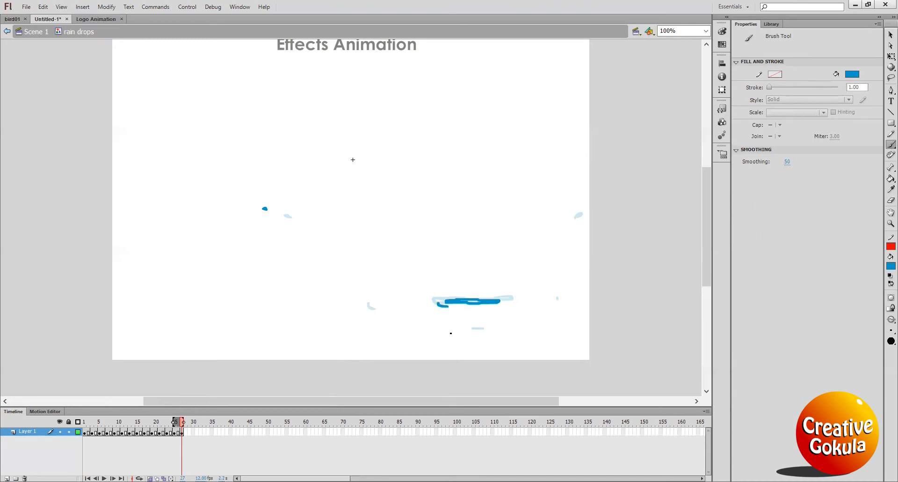
left_click_drag(357, 308, 363, 312)
Insert a keyframe at frame 29 and replace its artwork with a short solid puddle dash and two small ripple marks to its left
left_click(189, 431)
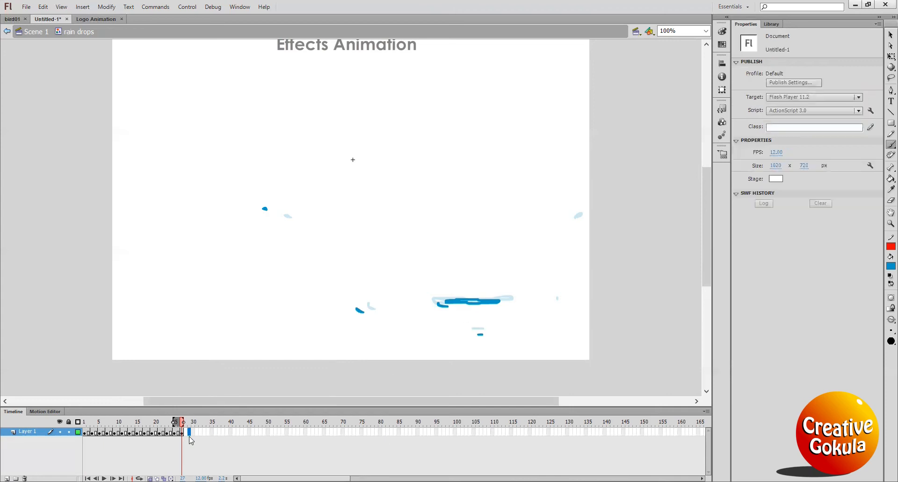
right_click(189, 433)
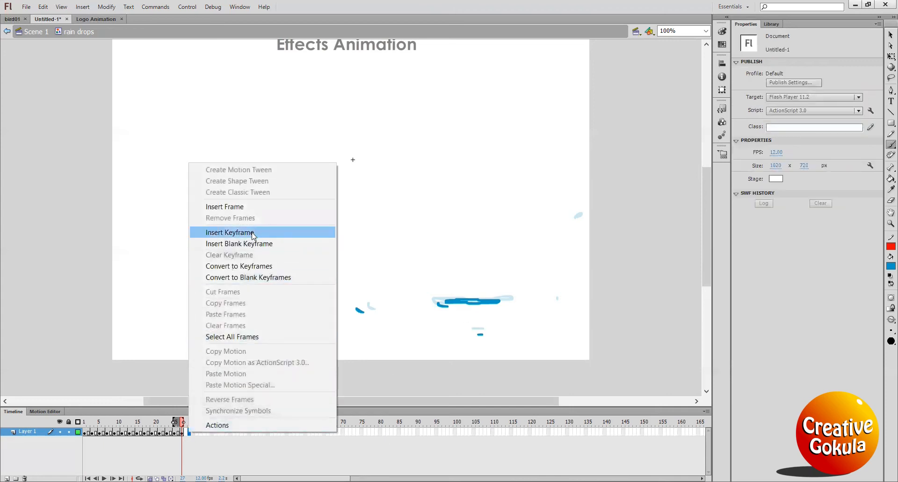
left_click(253, 232)
key("Delete")
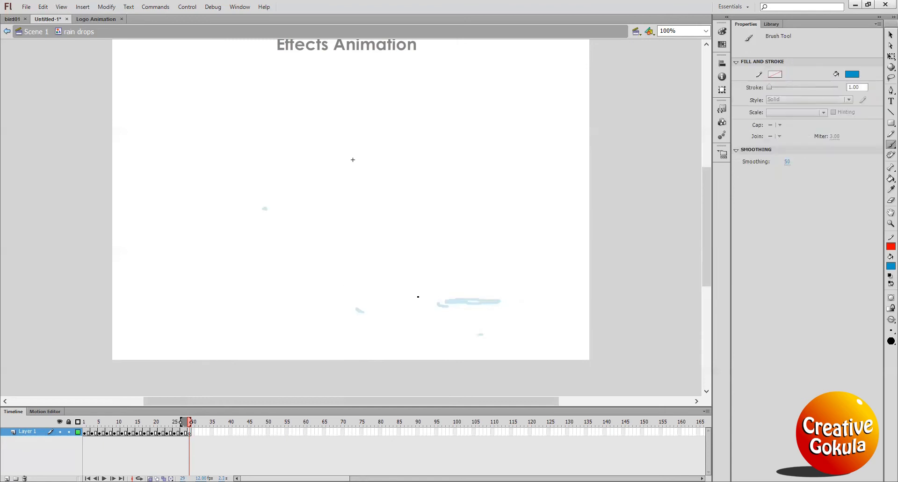
left_click_drag(428, 304, 435, 307)
left_click_drag(344, 313, 354, 313)
mouse_move(455, 300)
left_mouse_down()
mouse_move(479, 299)
mouse_move(455, 301)
left_mouse_up()
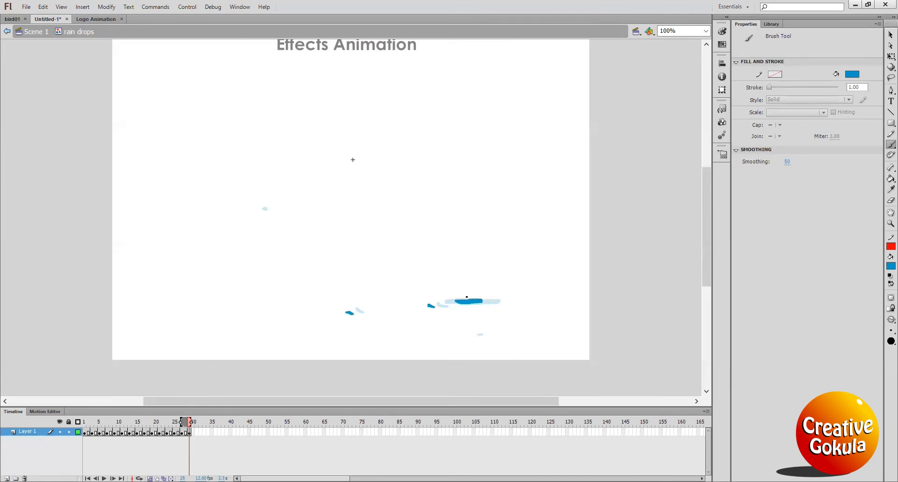
Insert a keyframe at frame 31 and redraw only a smaller puddle dash with one ripple mark to its left
left_click(196, 432)
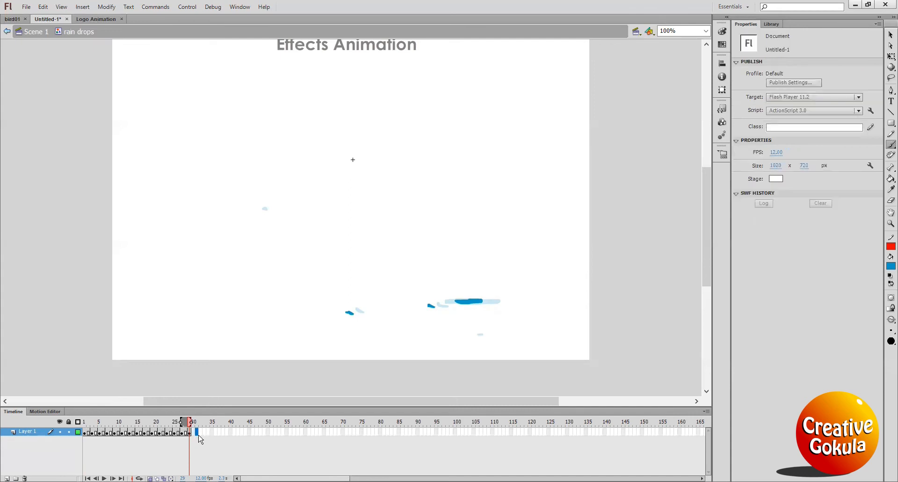
right_click(196, 432)
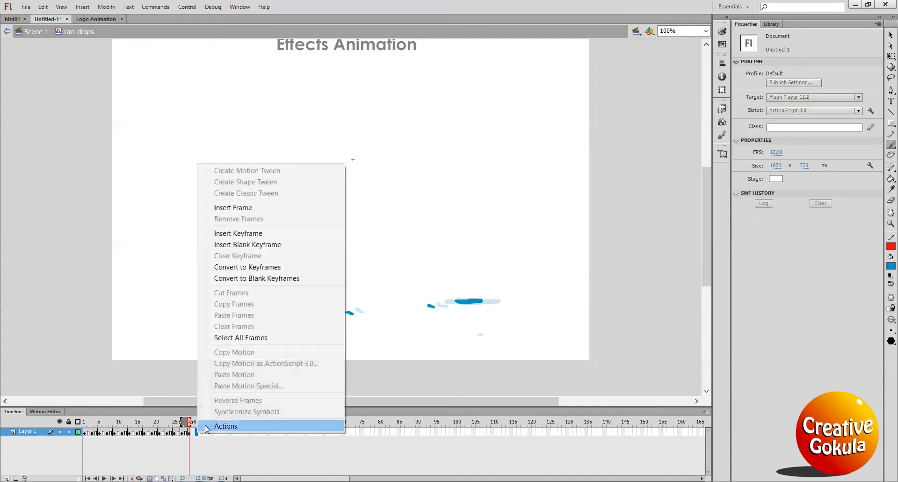
left_click(269, 245)
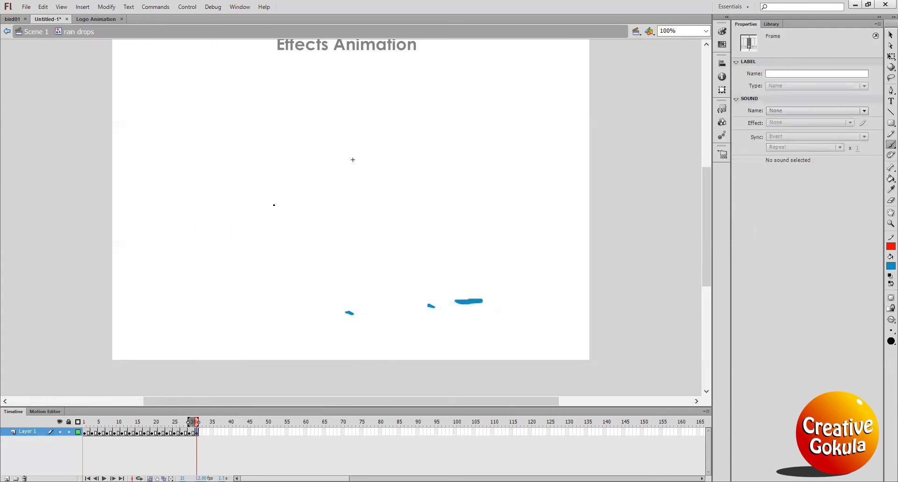
key("period")
key("period")
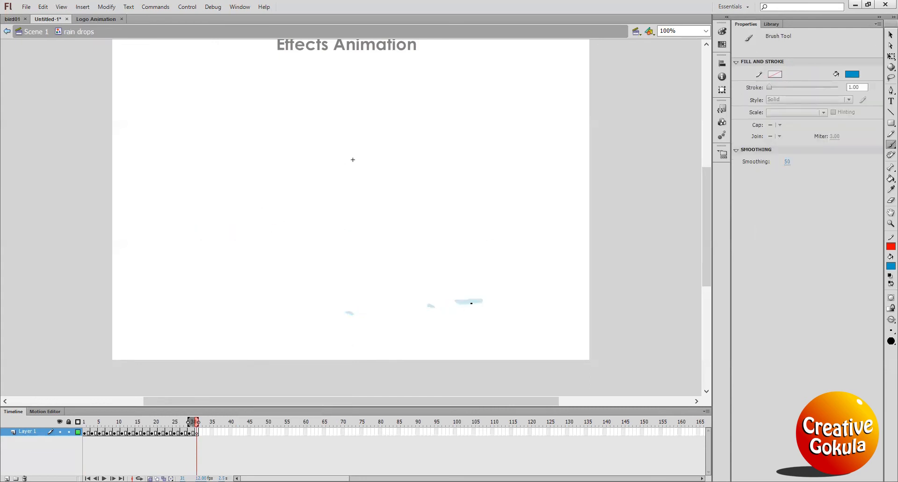
mouse_move(460, 303)
left_mouse_down()
mouse_move(475, 302)
mouse_move(463, 303)
left_mouse_up()
left_click_drag(420, 307, 429, 310)
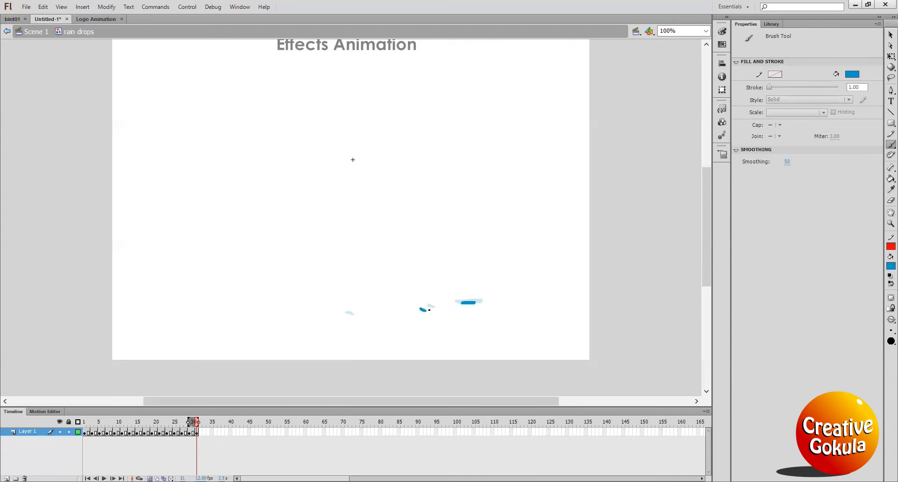
Insert a keyframe at frame 33 and replace its artwork with a single tiny dab at the puddle's centre
left_click(204, 432)
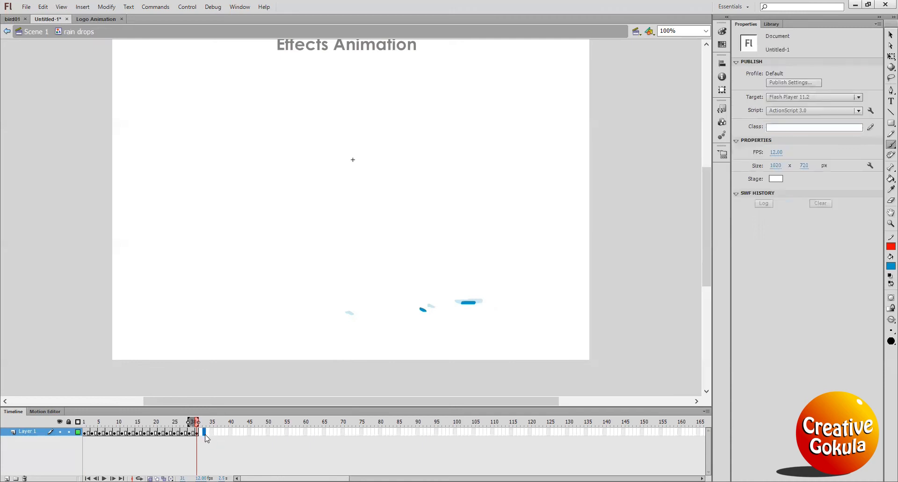
right_click(206, 434)
left_click(270, 234)
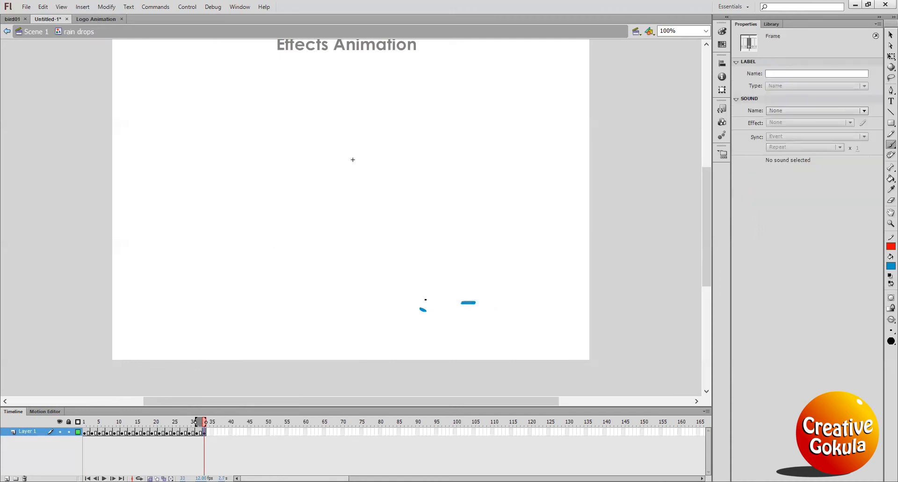
key("Delete")
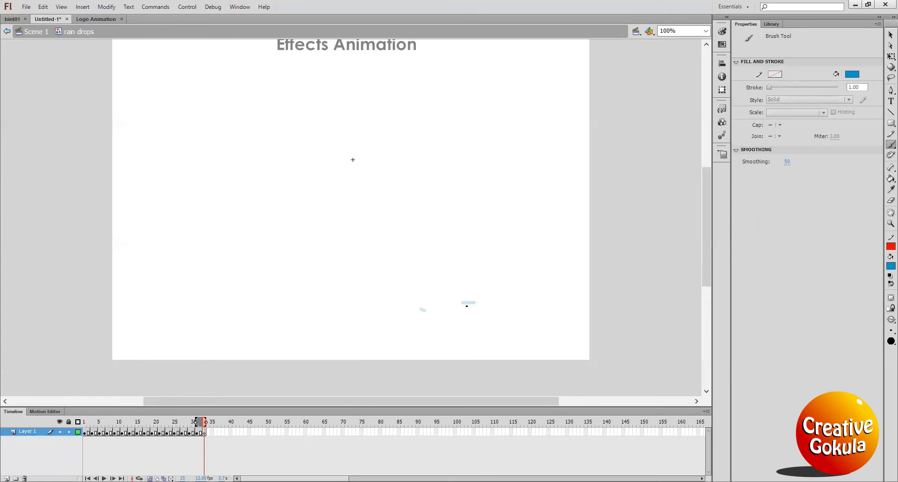
left_click_drag(466, 303, 473, 304)
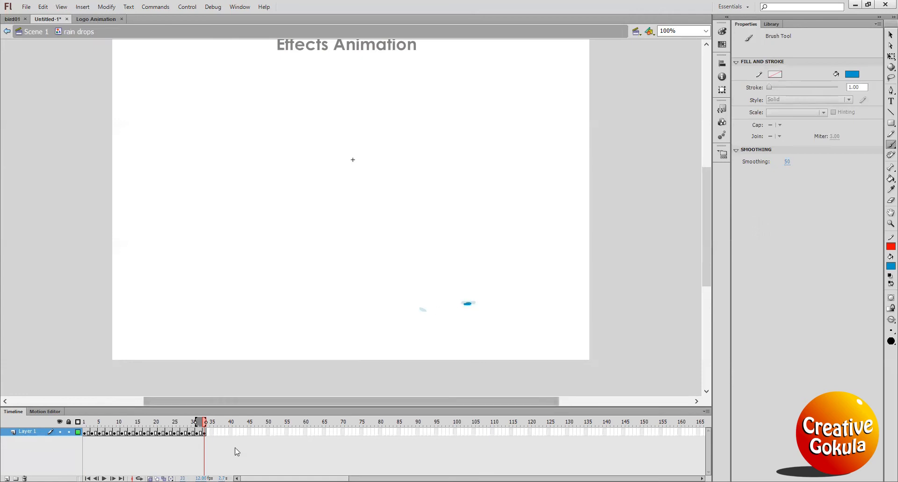
Insert a keyframe at frame 35, clear its artwork, and extend the empty span to frame 55
left_click(207, 432)
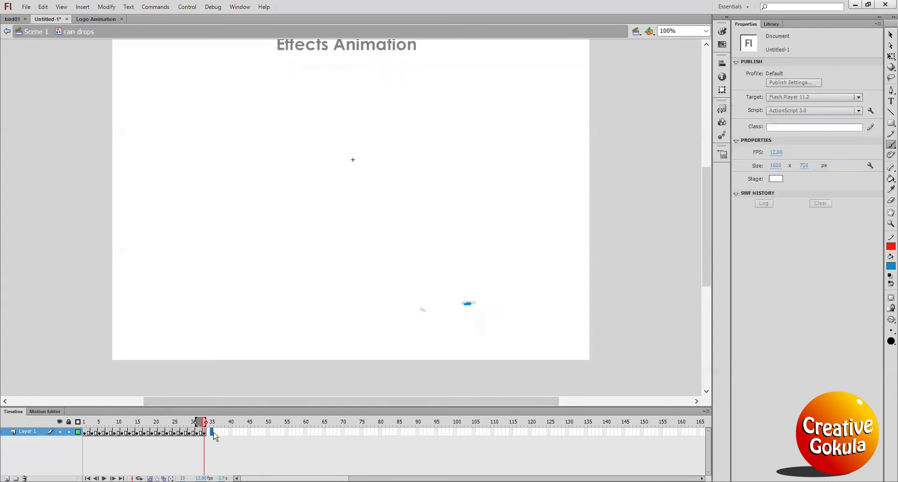
right_click(212, 434)
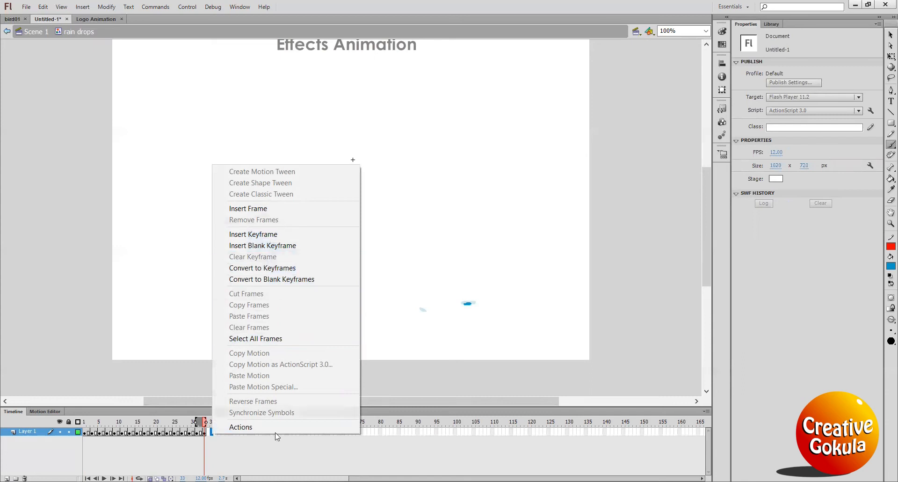
left_click(219, 447)
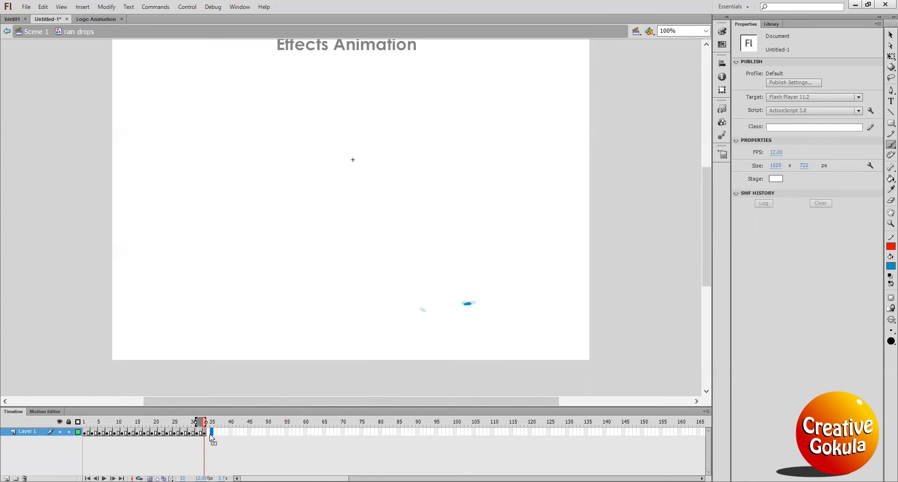
right_click(211, 434)
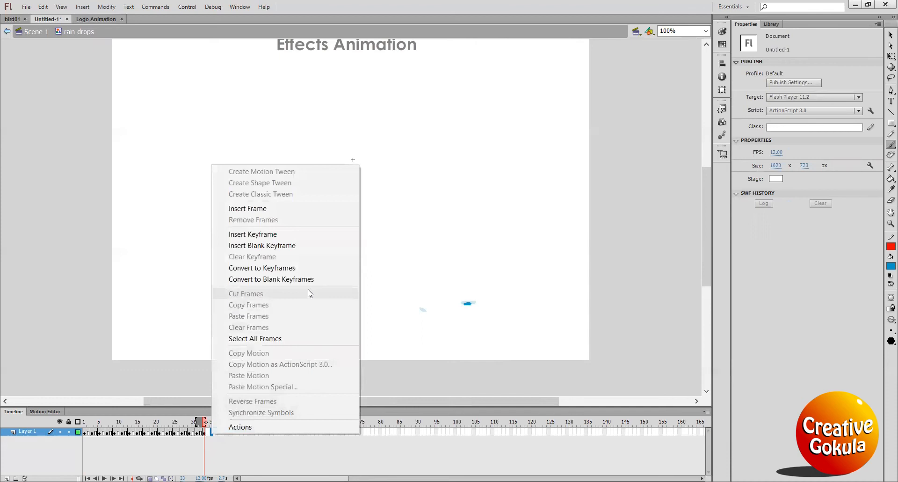
left_click(281, 233)
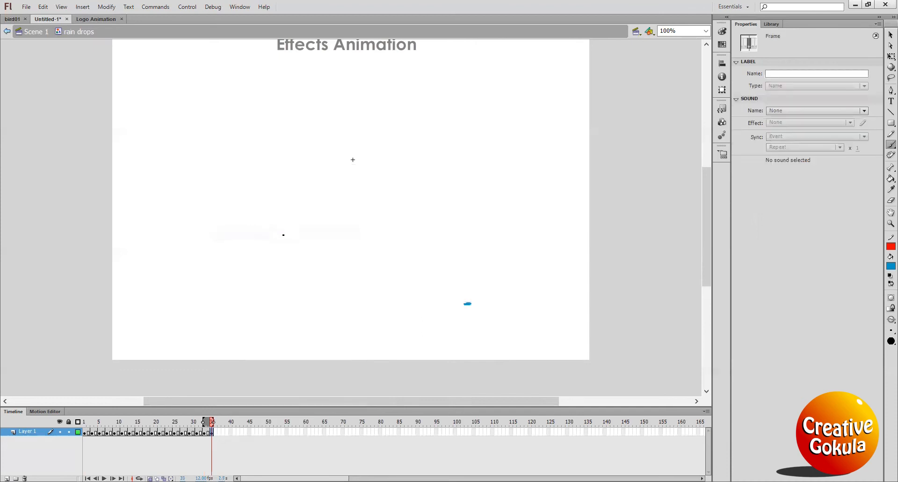
key("Delete")
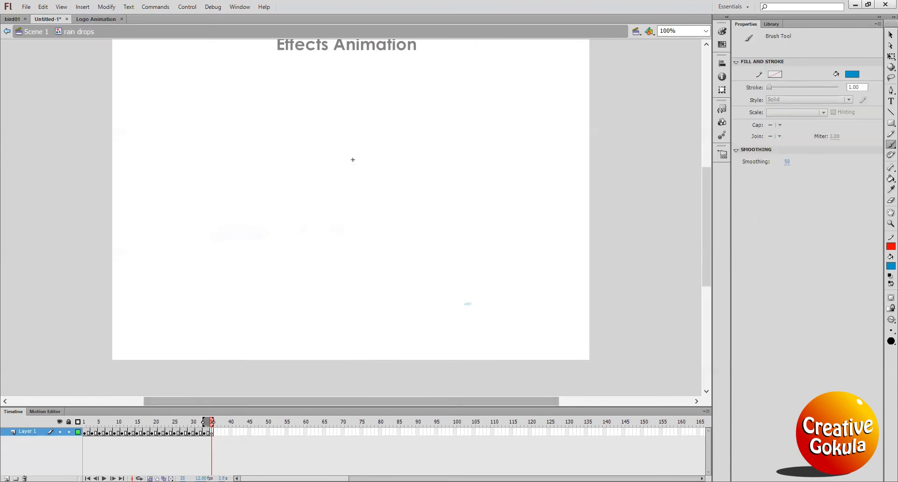
left_click(287, 432)
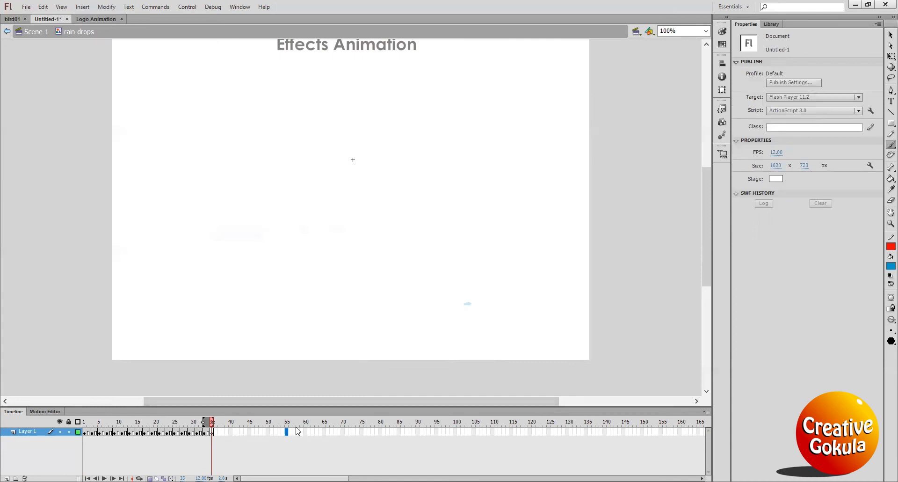
key("F5")
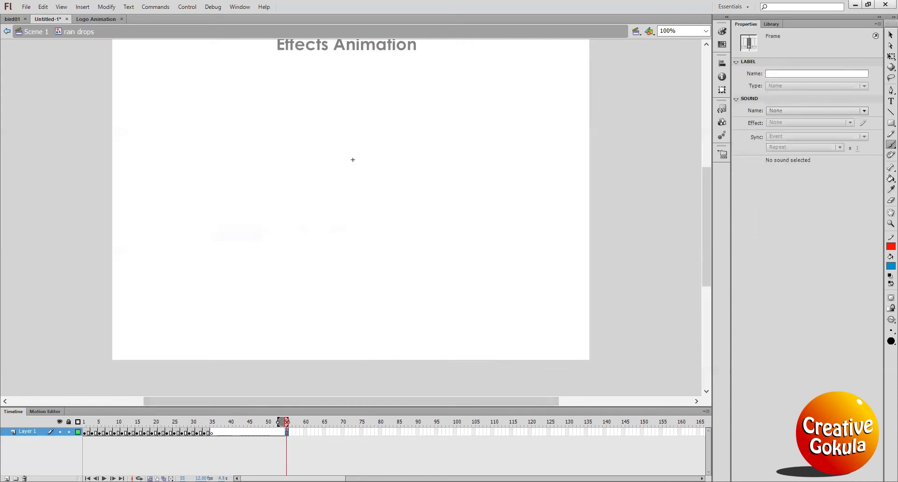
Play the raindrop animation from the first frame and set the document frame rate to 24 fps
mouse_move(286, 422)
left_mouse_down()
mouse_move(159, 423)
mouse_move(2, 450)
left_mouse_up()
key("Return")
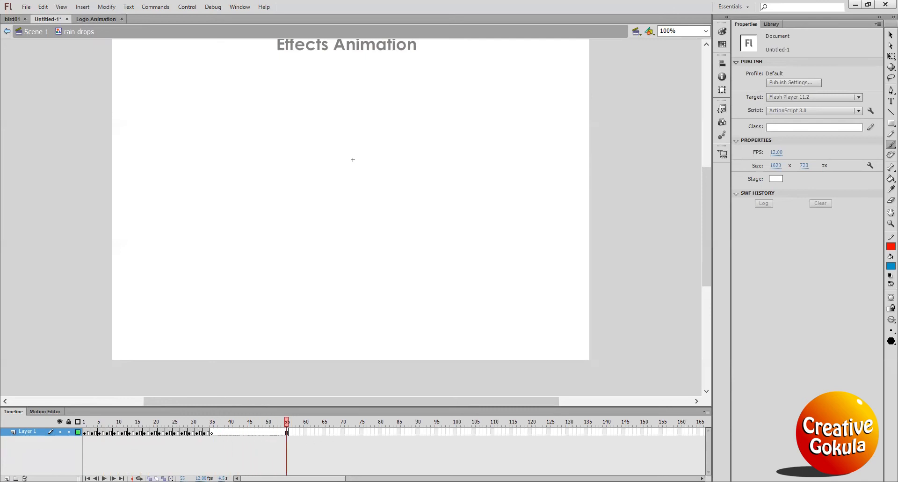
key("Tab")
type("2")
left_click(887, 36)
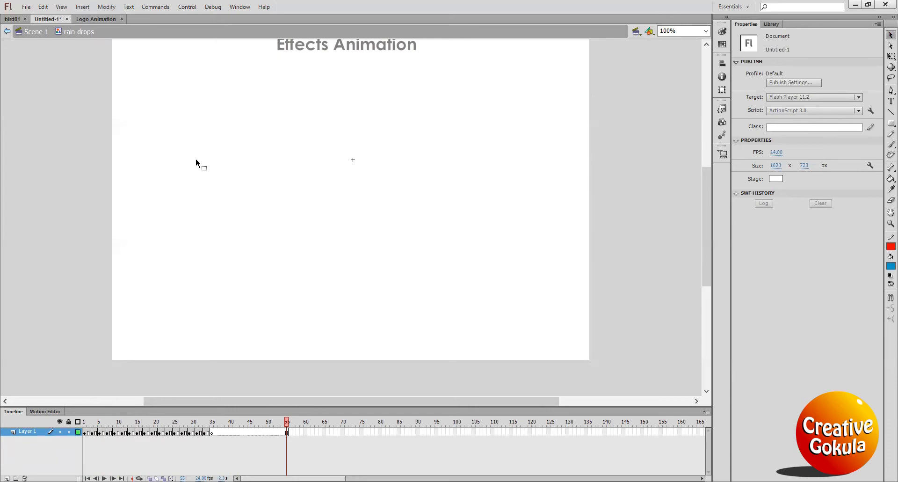
Return to Scene 1 and extend both Layer 1 and Layer 2 to frame 50
left_click(38, 32)
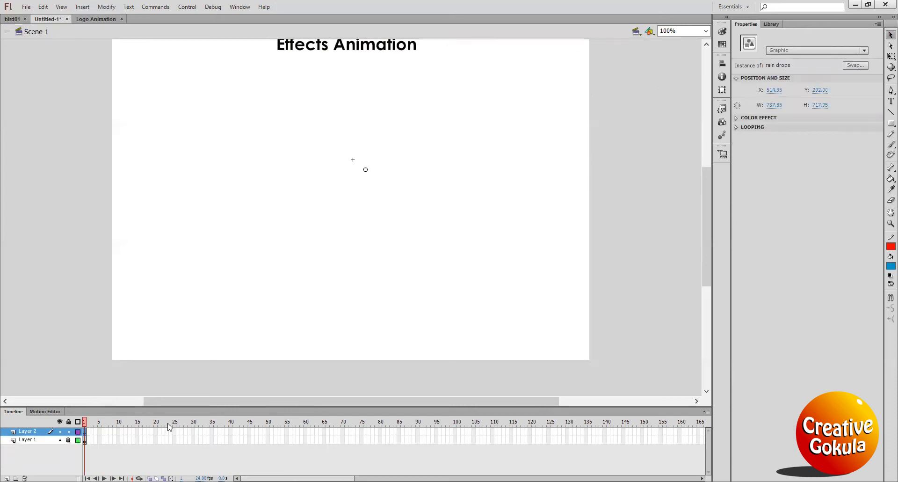
left_click_drag(271, 433, 272, 444)
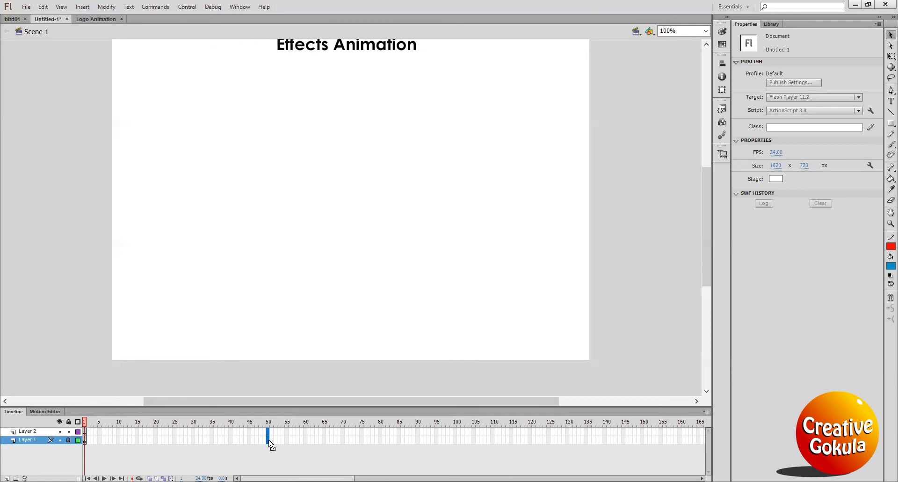
key("F5")
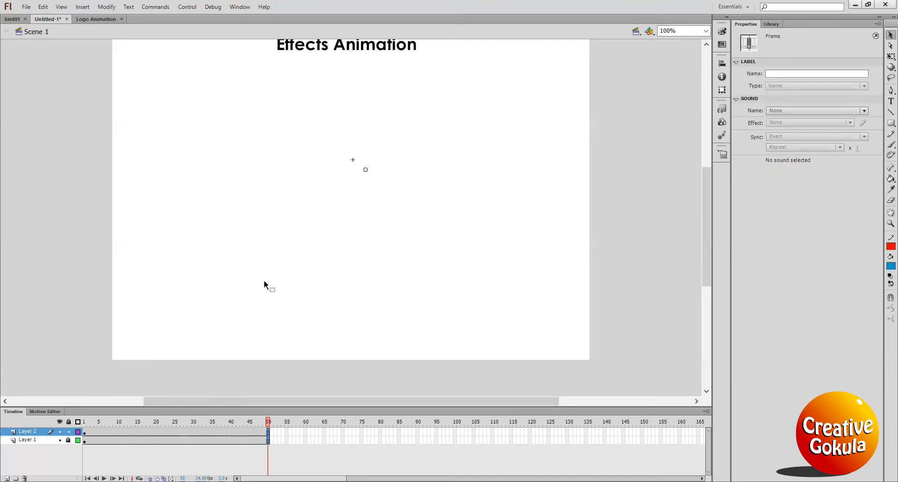
Scrub Scene 1 to the splash at frame 16 and open the rain drops symbol for editing in place
left_click(87, 434)
left_click_drag(86, 422, 140, 418)
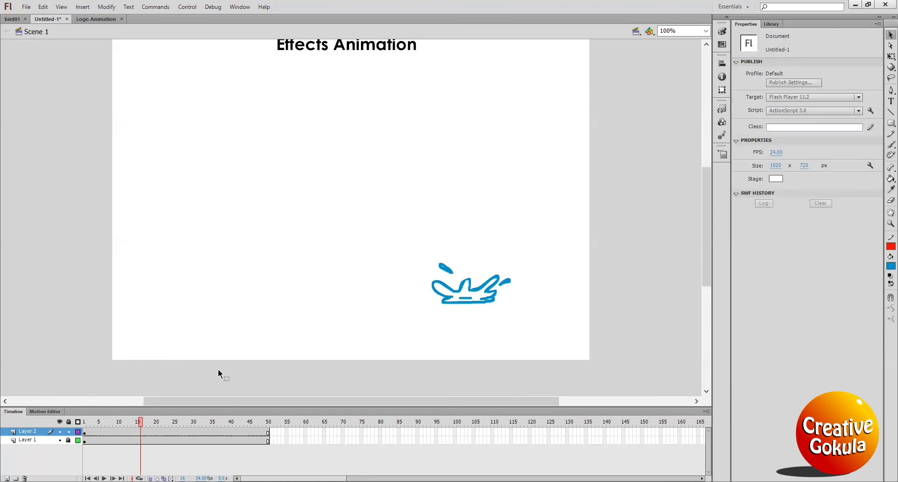
left_click(472, 282)
double_click(472, 282)
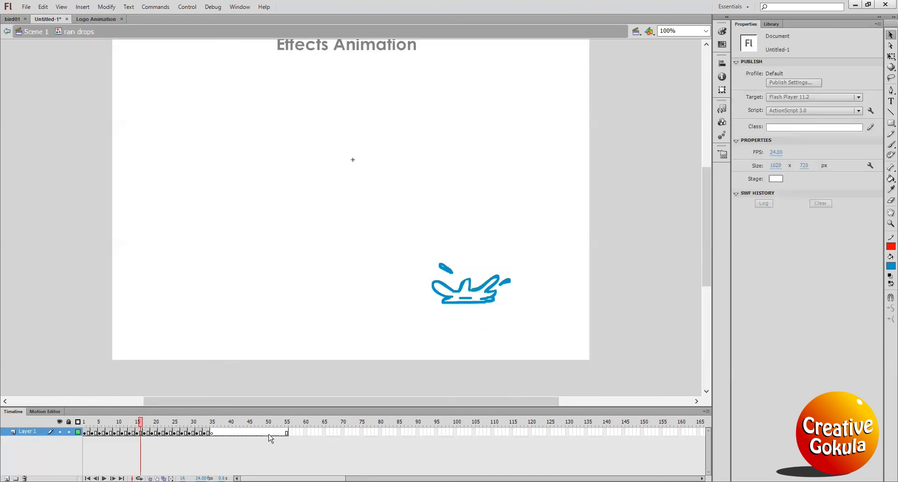
Check the rain drops symbol's last frame, return to Scene 1, and extend Layer 1 and Layer 2 to frame 55
left_click(287, 422)
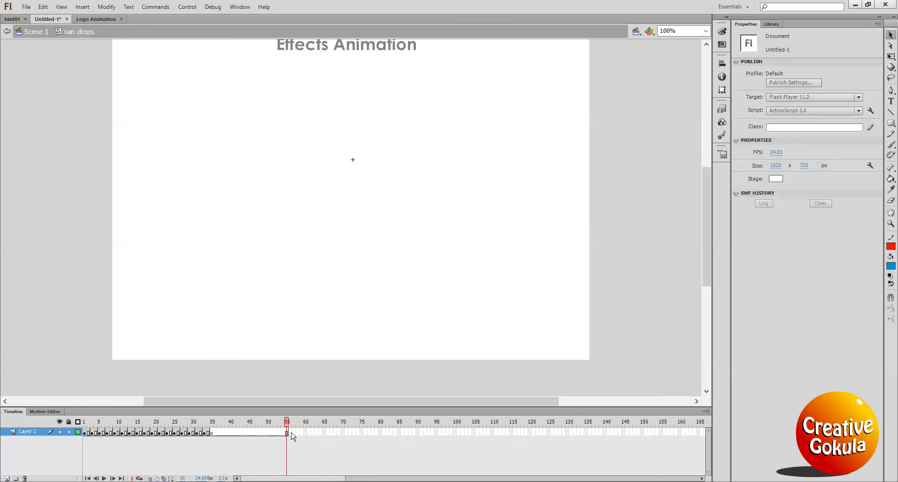
left_click(33, 31)
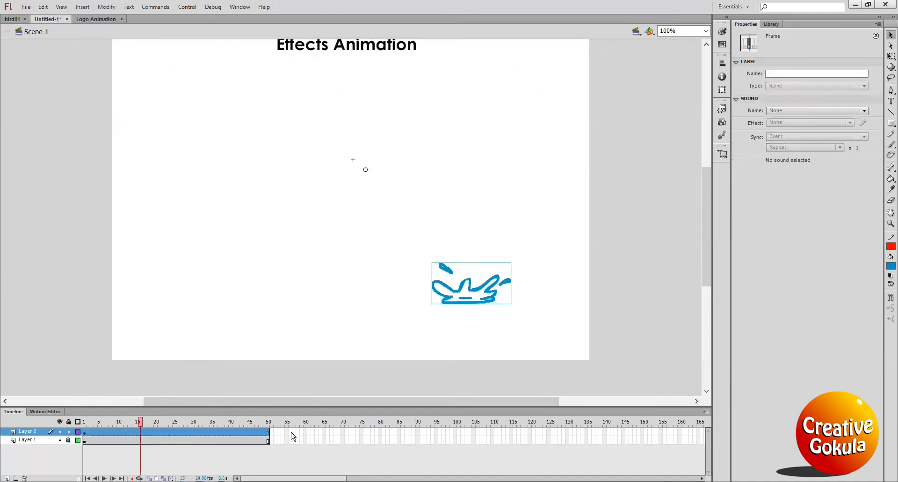
left_click_drag(287, 431, 287, 444)
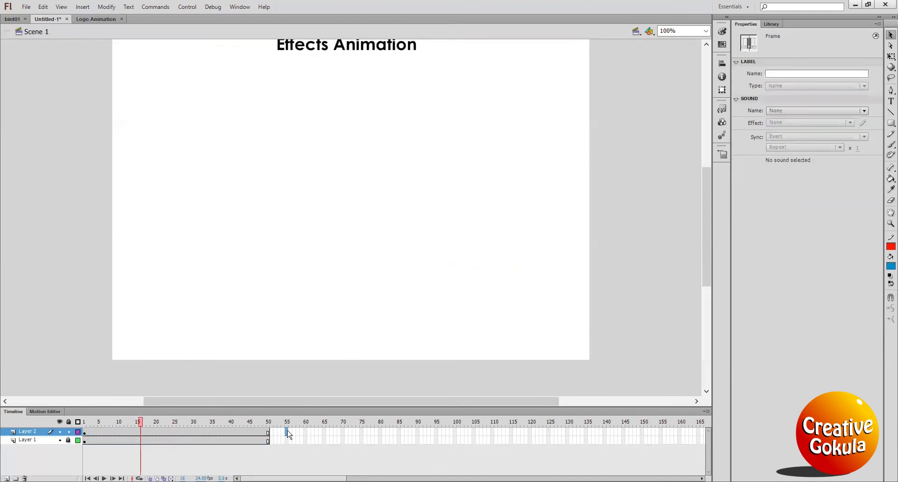
left_click(287, 440)
right_click(286, 440)
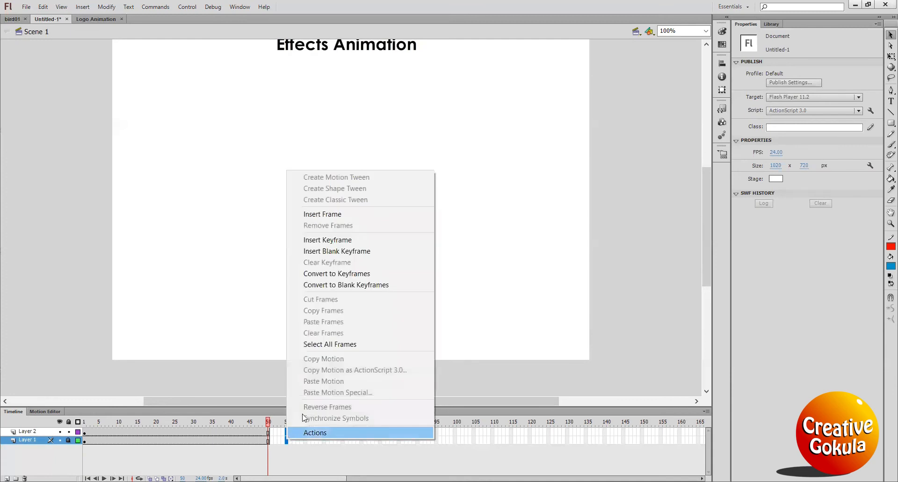
left_click(355, 214)
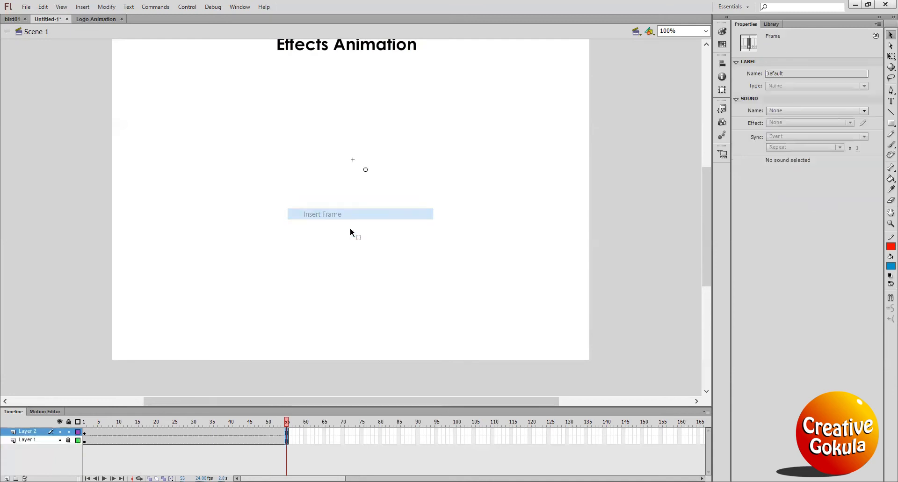
Rewind Scene 1 to the first frame, test the movie, and close the preview
left_click_drag(287, 425, 5, 438)
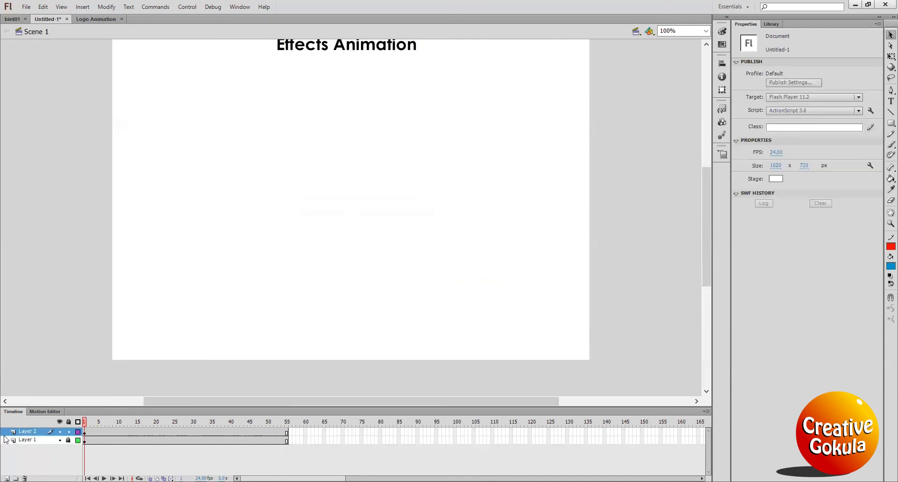
key("ctrl+Return")
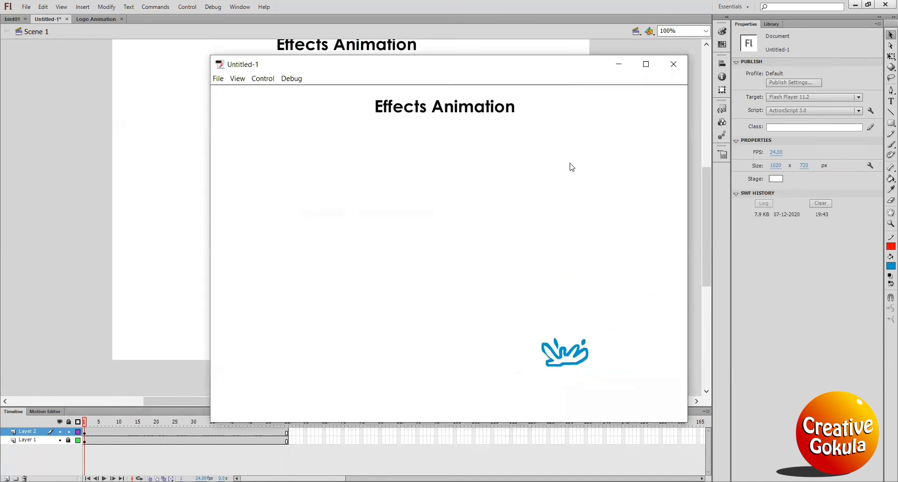
left_click(673, 65)
Duplicate the raindrop instance five times and scatter the copies across and around the upper part of the stage
key("ctrl+minus")
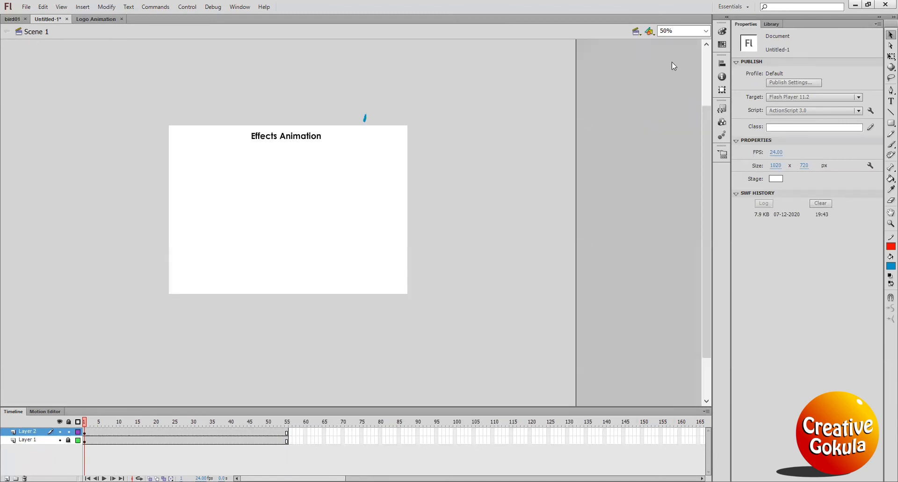
left_click(365, 120)
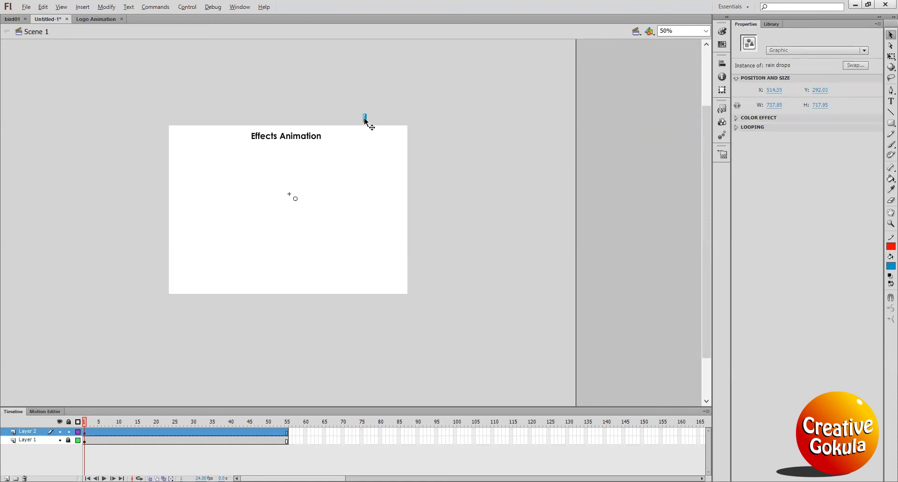
left_click_drag(316, 168, 196, 170)
left_click_drag(308, 170, 275, 156)
left_click_drag(365, 118, 421, 129)
Select all raindrops on Layer 2 at frame 1 and move them up together by about 160 px
mouse_move(86, 423)
left_mouse_down()
mouse_move(173, 423)
mouse_move(97, 425)
mouse_move(85, 438)
left_mouse_up()
left_click(86, 433)
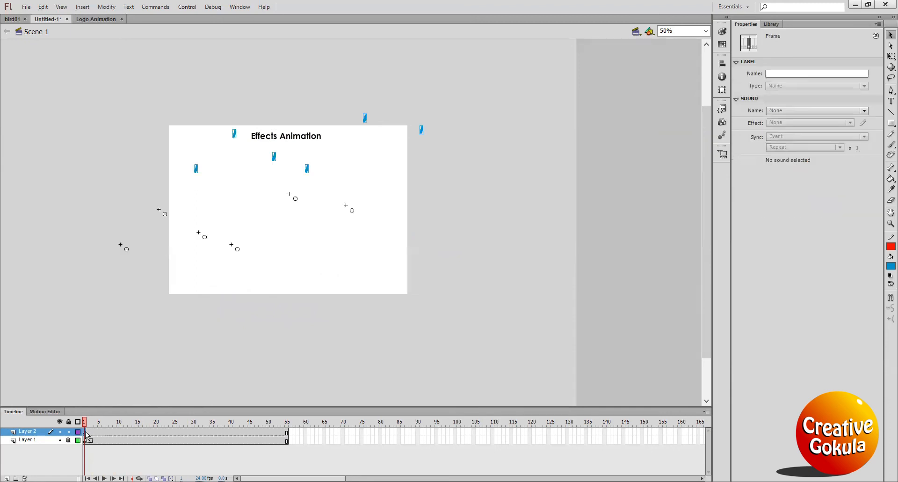
key("shift+Up")
key("shift+Up")
key("shift+Up")
key("shift+Up")
key("shift+Up")
key("shift+Up")
key("shift+Up")
key("shift+Up")
key("shift+Up")
key("shift+Up")
key("shift+Up")
key("shift+Up")
key("shift+Up")
key("shift+Up")
key("shift+Up")
key("shift+Up")
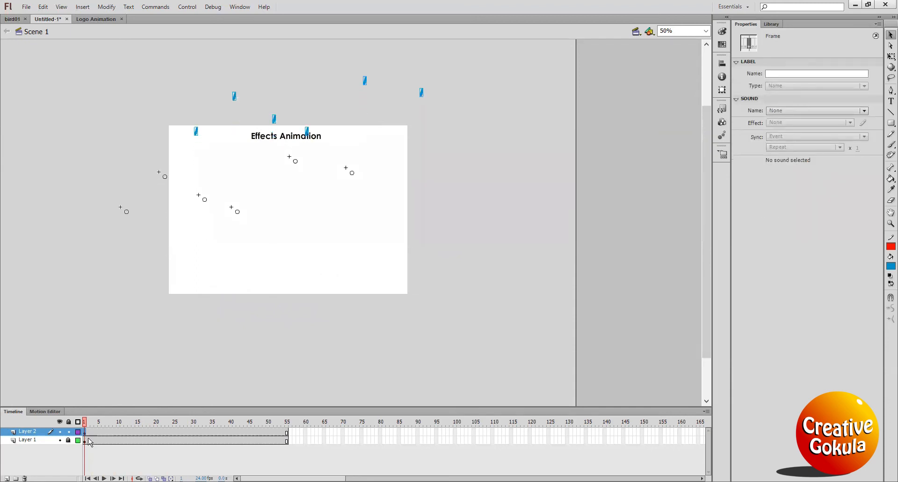
Go to frame 20 and reposition the overlapping splashes so that they spread out separately over the stage
left_click_drag(86, 423, 155, 424)
left_click(253, 288)
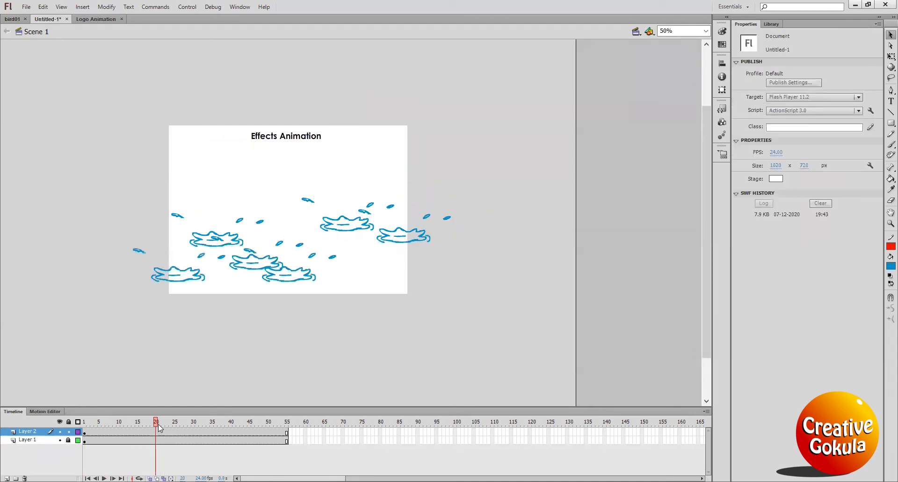
left_click(222, 247)
left_click_drag(216, 243, 221, 212)
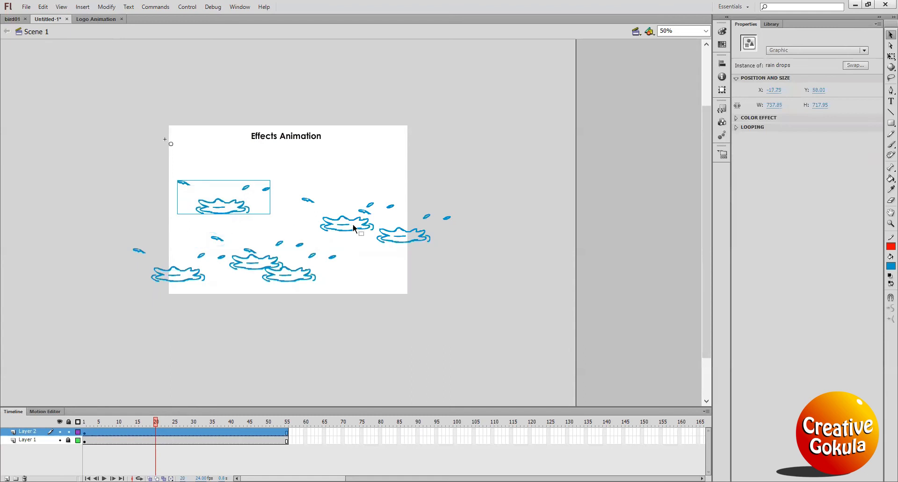
left_click(353, 226)
left_click(351, 232)
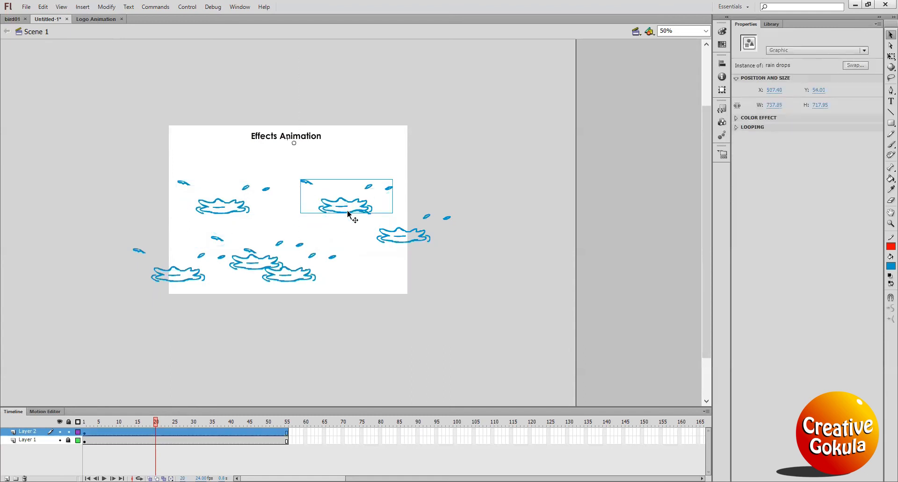
left_click_drag(350, 230, 343, 231)
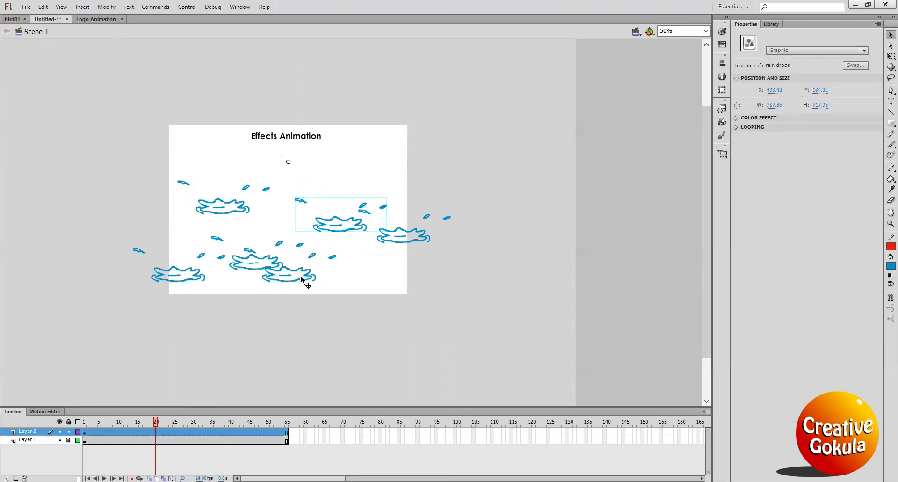
left_click_drag(303, 279, 301, 305)
left_click_drag(274, 266, 287, 258)
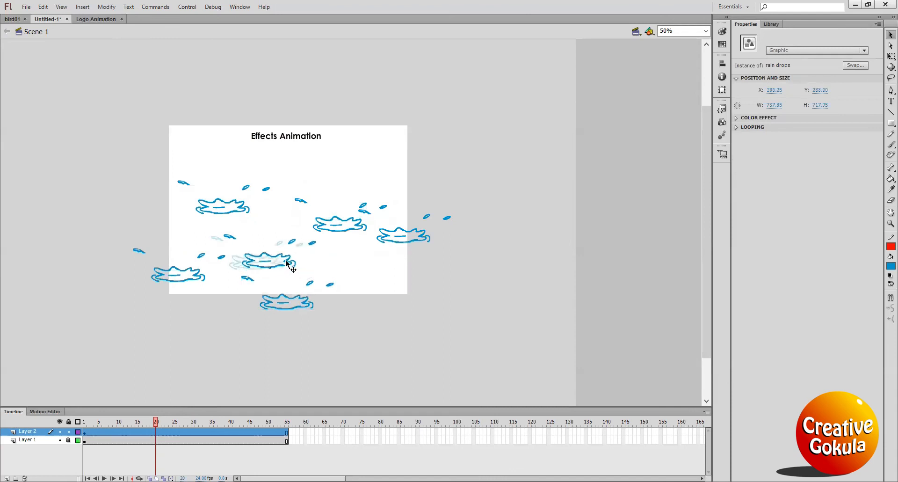
left_click_drag(419, 242, 431, 249)
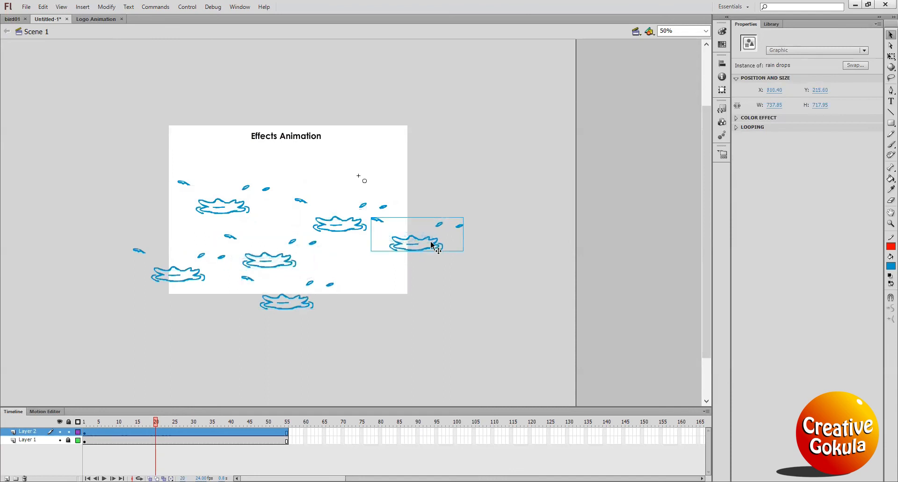
Scale the lowest splash below the stage edge to 110% and the splash in the middle of the stage to 90%
left_click(299, 305)
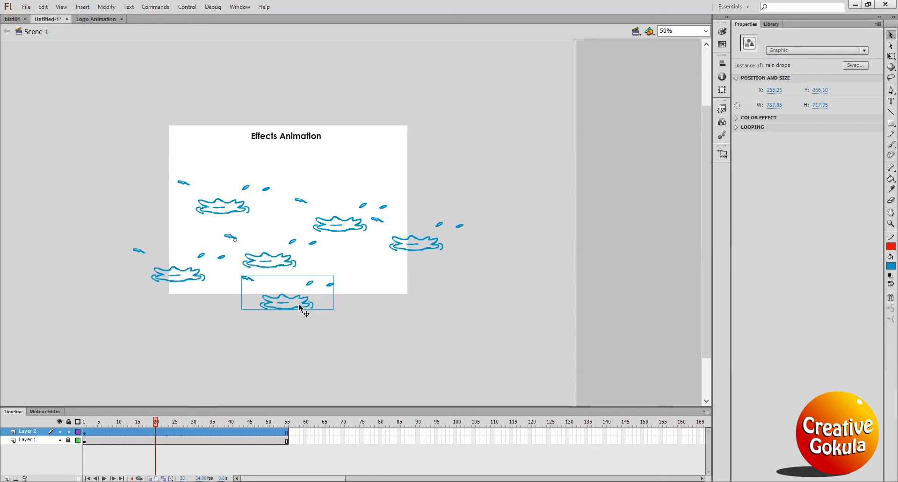
key("ctrl+alt+s")
type("110")
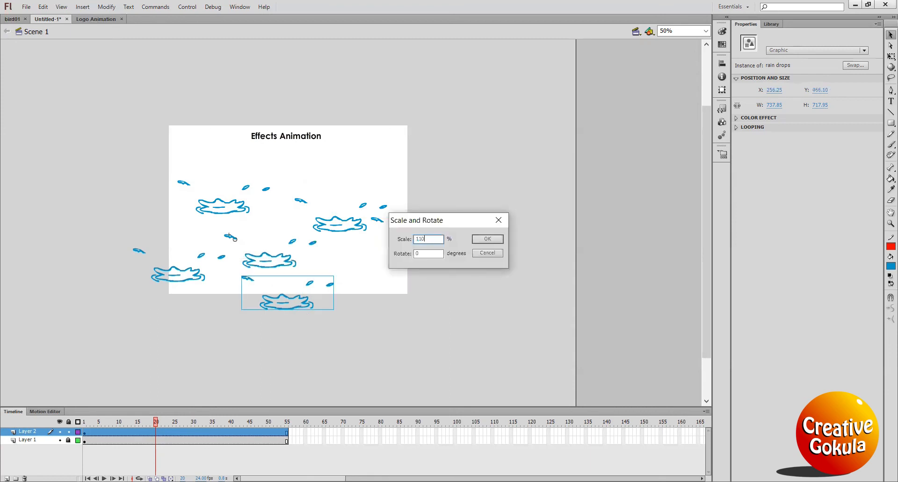
key("Return")
left_click(289, 261)
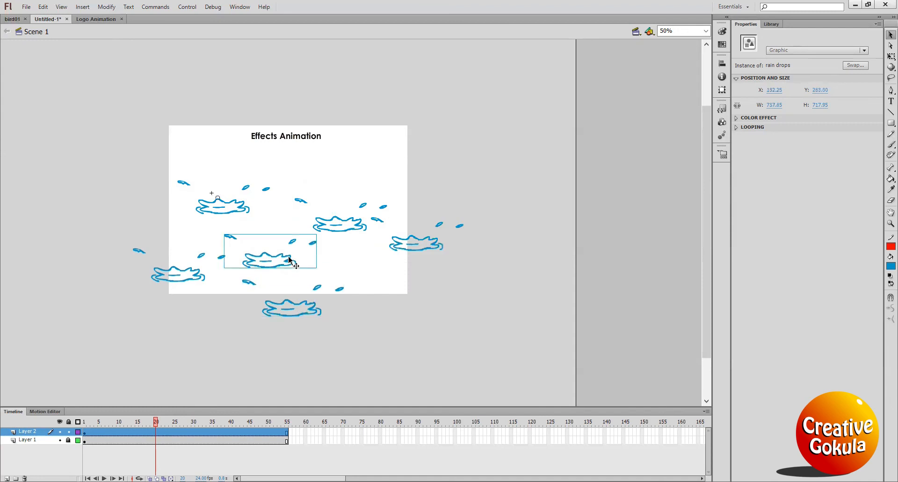
key("ctrl+alt+s")
type("90")
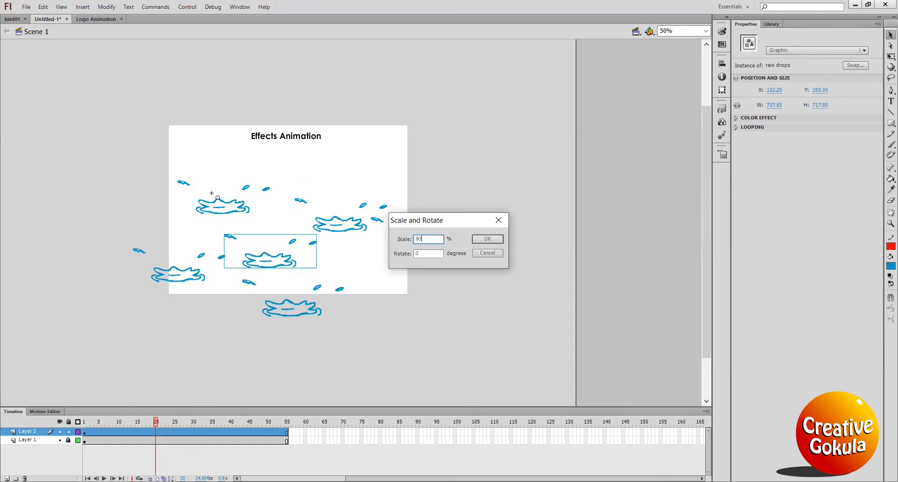
left_click(487, 239)
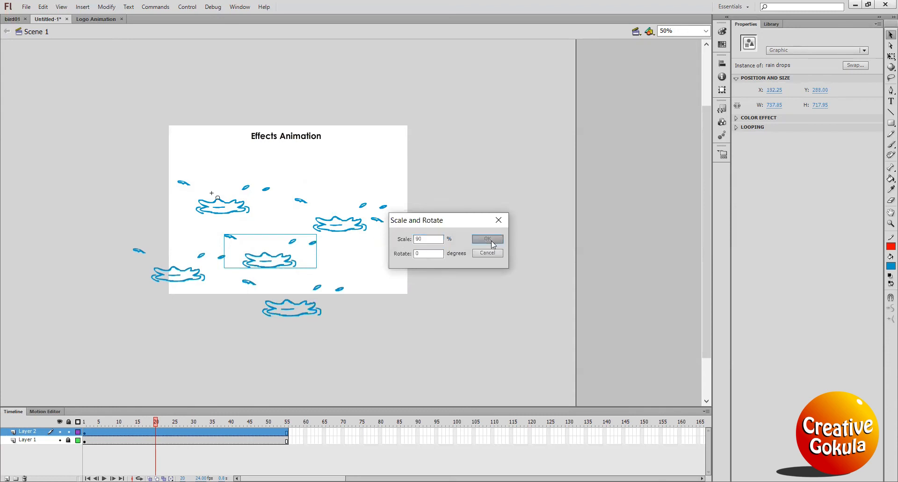
Scale the upper-right splash inside the stage to 70% and the upper-left splash to 60%
left_click(353, 227)
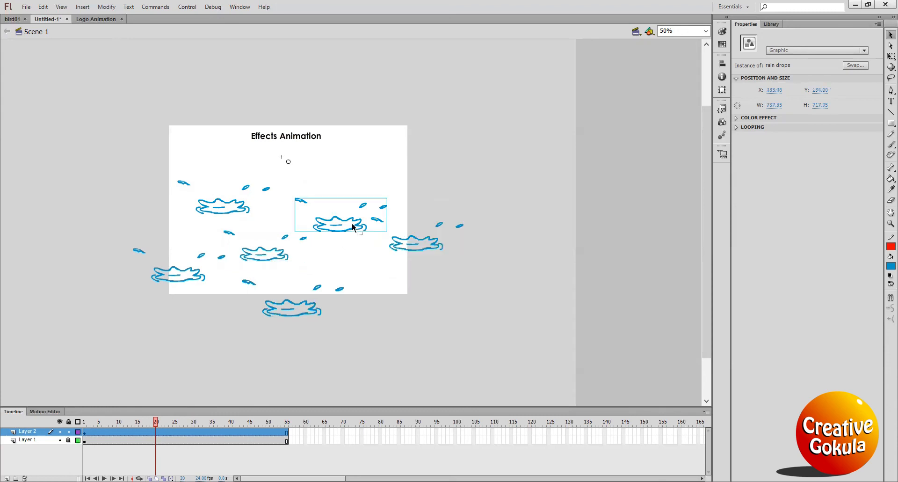
key("ctrl+alt+s")
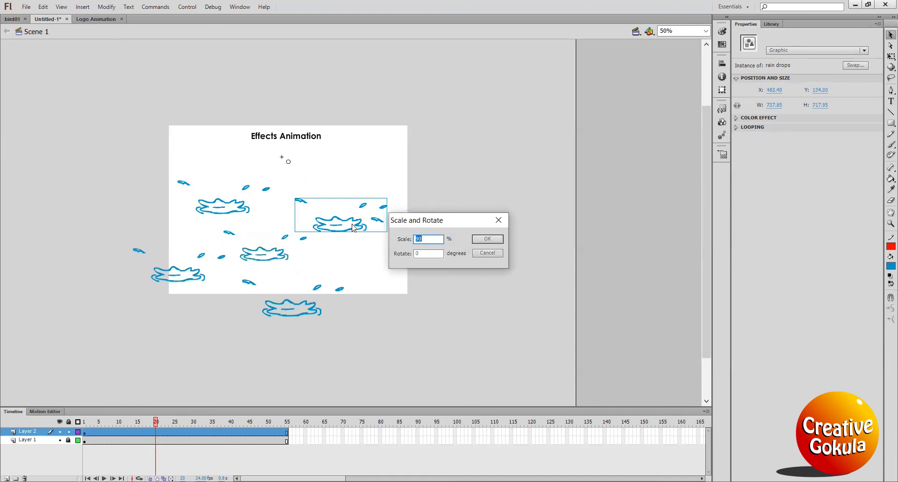
type("7")
key("Return")
left_click(239, 208)
key("ctrl+alt+s")
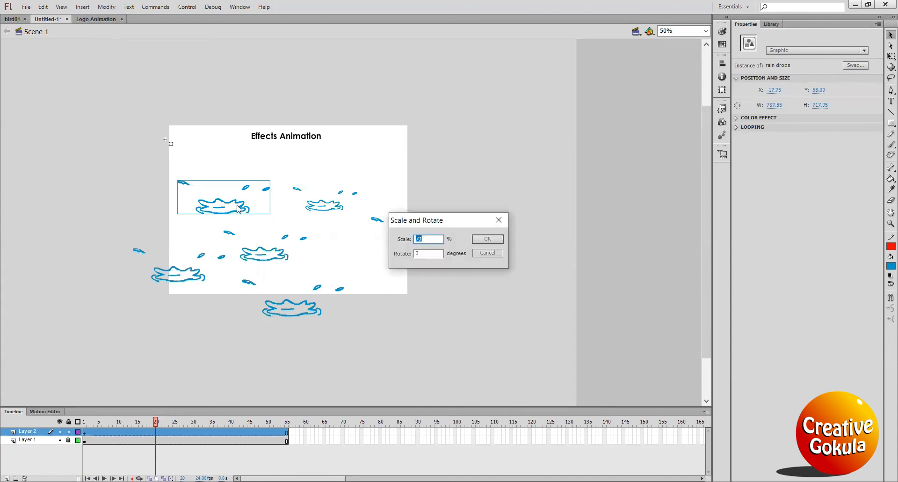
type("6.5")
type("0")
key("Return")
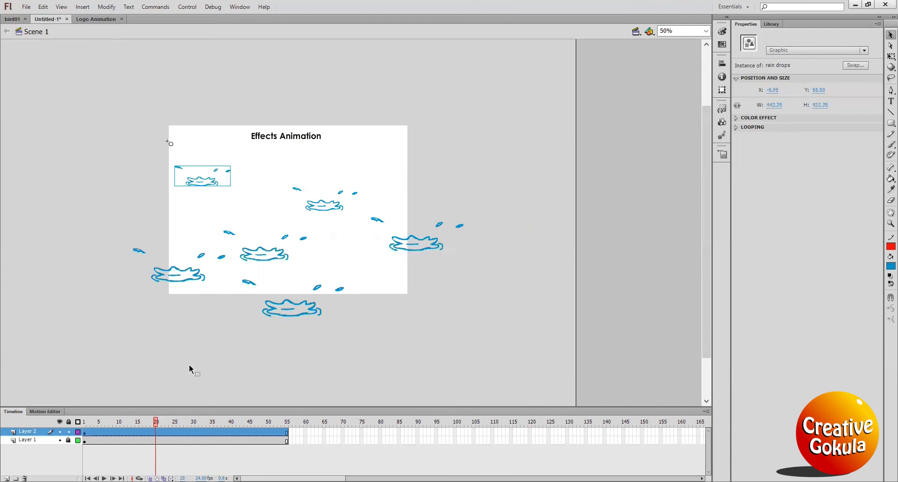
Return to frame 1 and give the raindrop beyond the stage's right edge a later first frame in its looping options
mouse_move(156, 425)
left_mouse_down()
mouse_move(84, 423)
mouse_move(180, 428)
mouse_move(85, 433)
mouse_move(105, 440)
mouse_move(84, 434)
mouse_move(225, 428)
mouse_move(158, 441)
left_mouse_up()
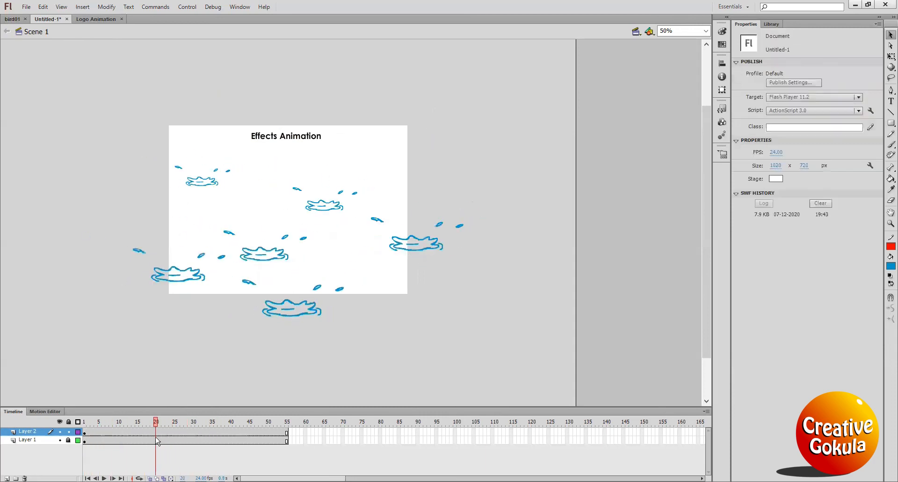
left_click(86, 437)
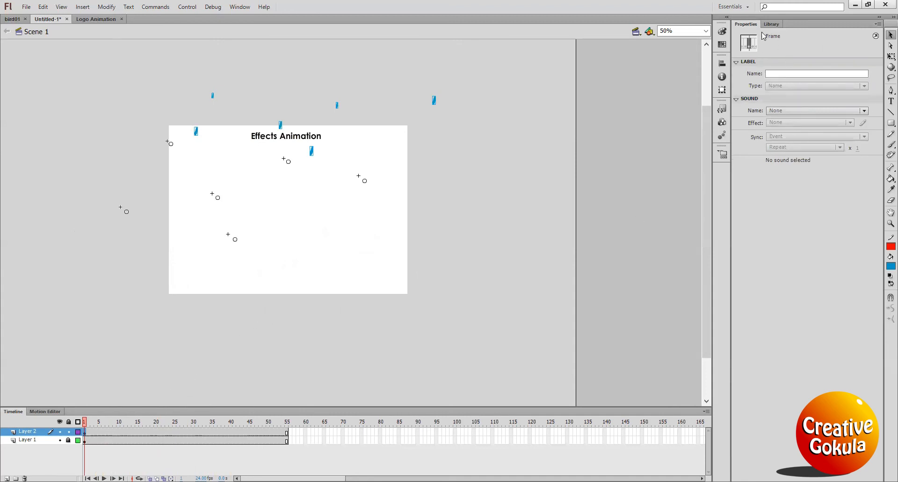
left_click(438, 111)
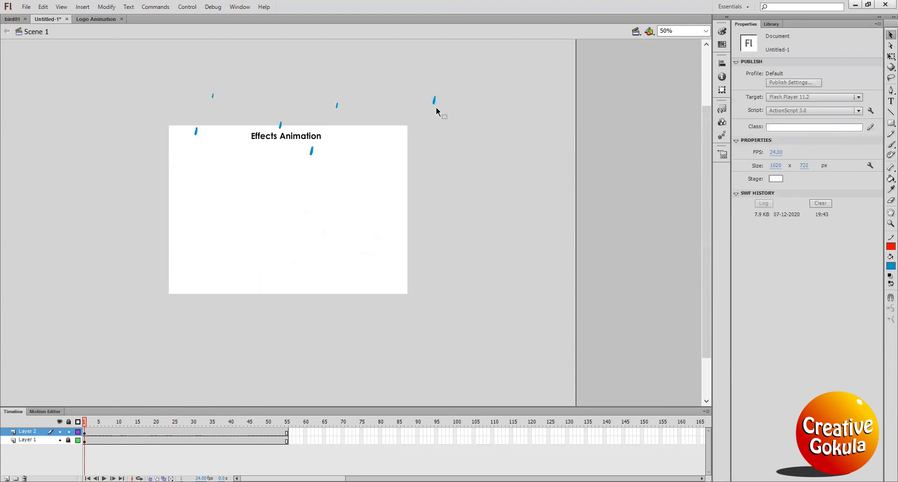
left_click(434, 100)
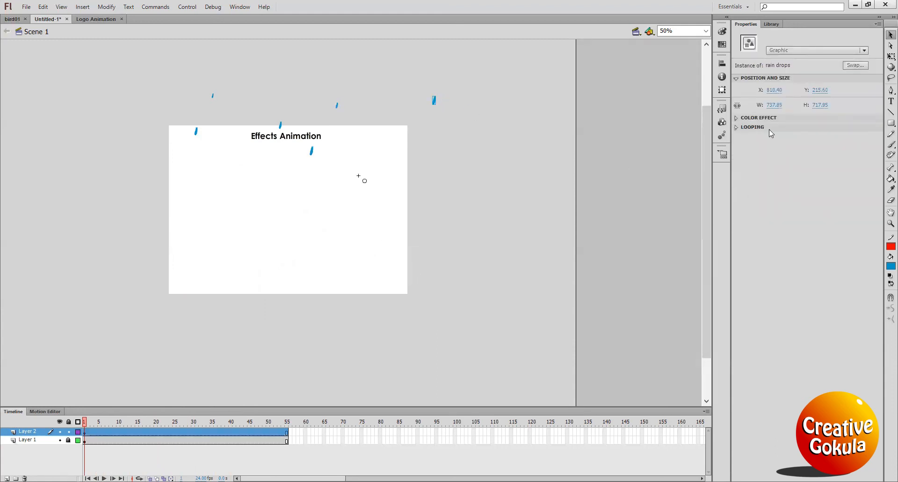
left_click(737, 131)
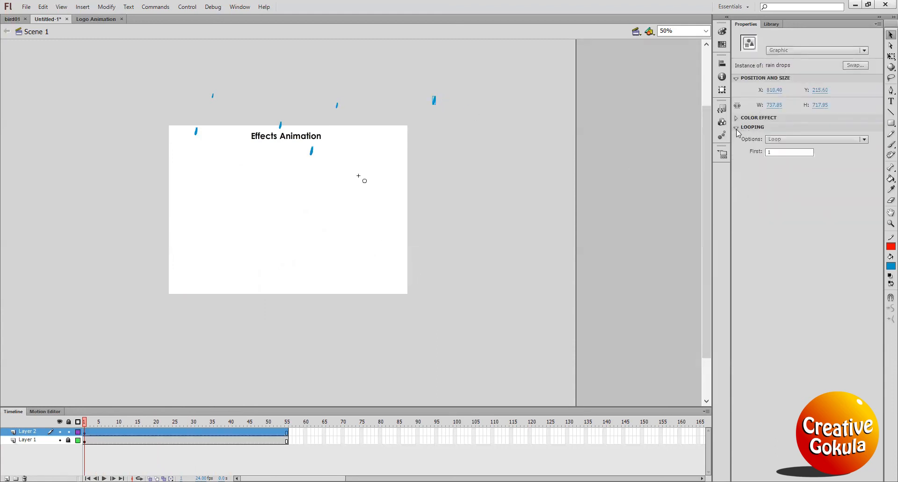
left_click(777, 152)
left_click_drag(776, 152, 741, 154)
left_click(405, 117)
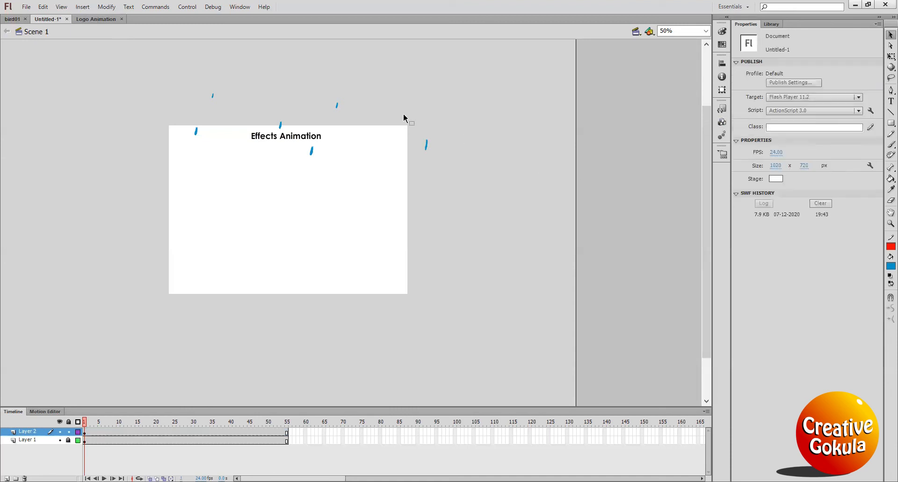
Change the looping first frame of the raindrop below the title's right end so that it starts at its splash
left_click(337, 106)
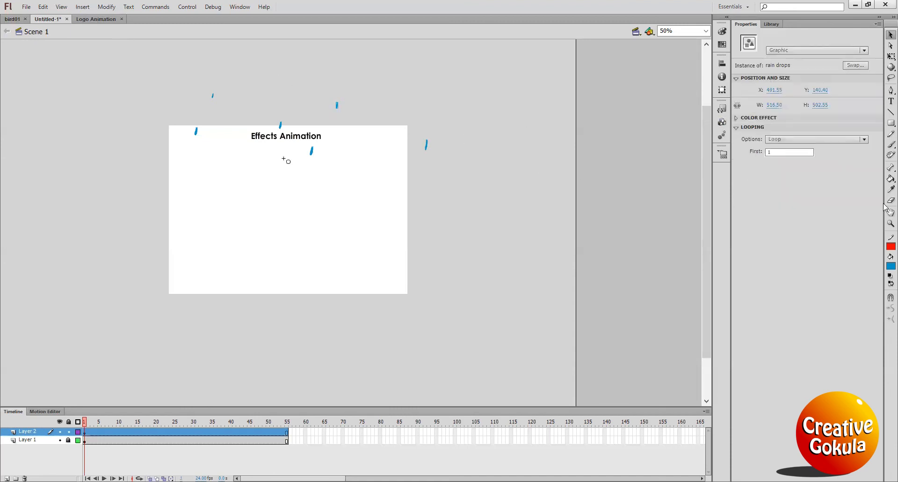
left_click(311, 152)
left_click(776, 152)
left_click(490, 213)
Give the raindrop at the stage's upper-left corner and the small raindrop above it later first frames in their looping options
left_click(281, 125)
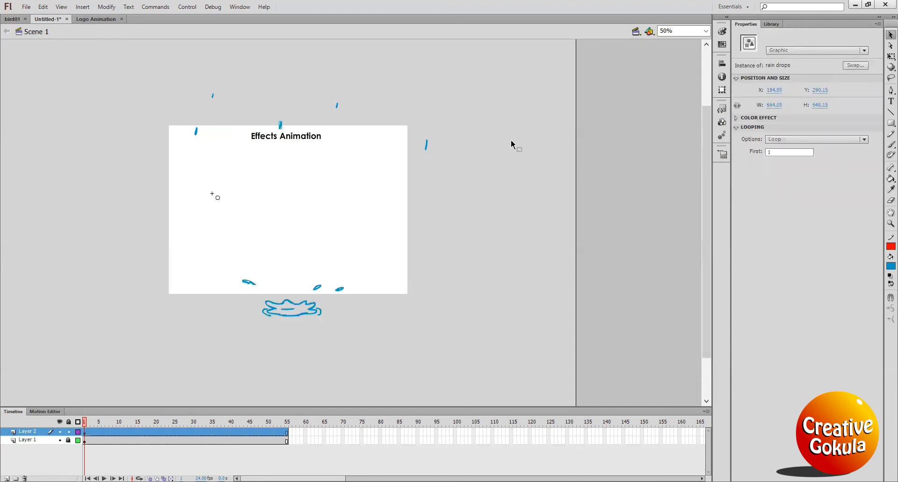
left_click(196, 132)
left_click(768, 151)
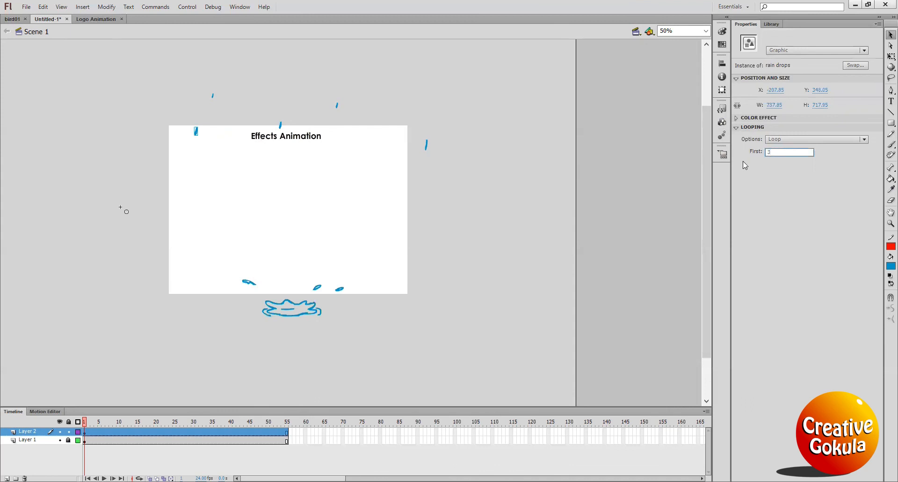
left_click(217, 98)
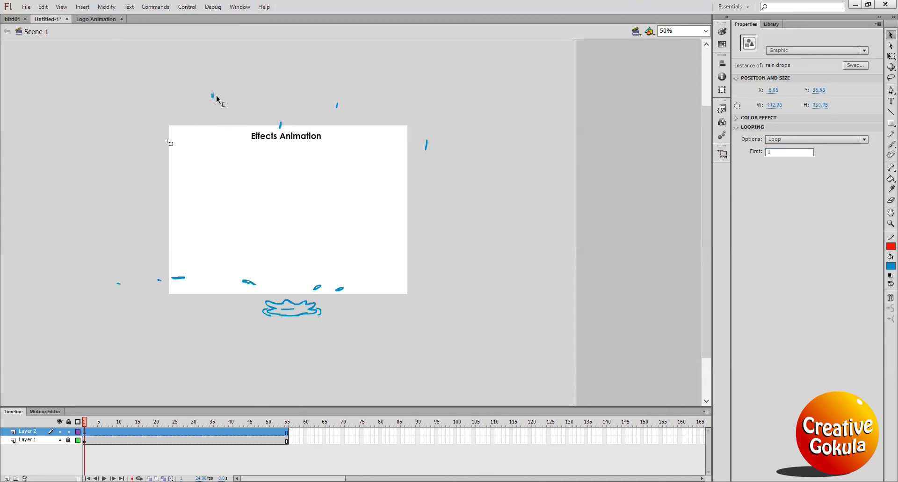
left_click(776, 151)
left_click(460, 220)
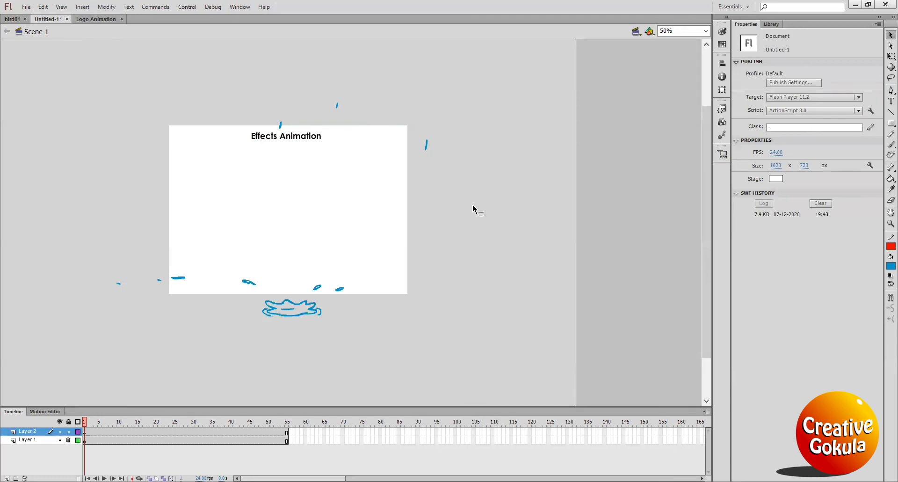
Test the movie in a maximized window, comparing the Show All view with the 100% view, and close the preview
key("ctrl+Return")
left_click(647, 65)
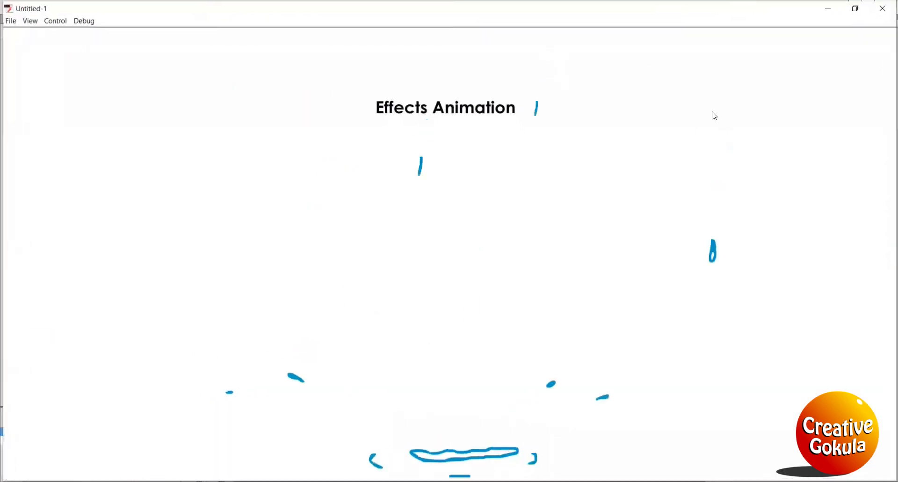
right_click(666, 147)
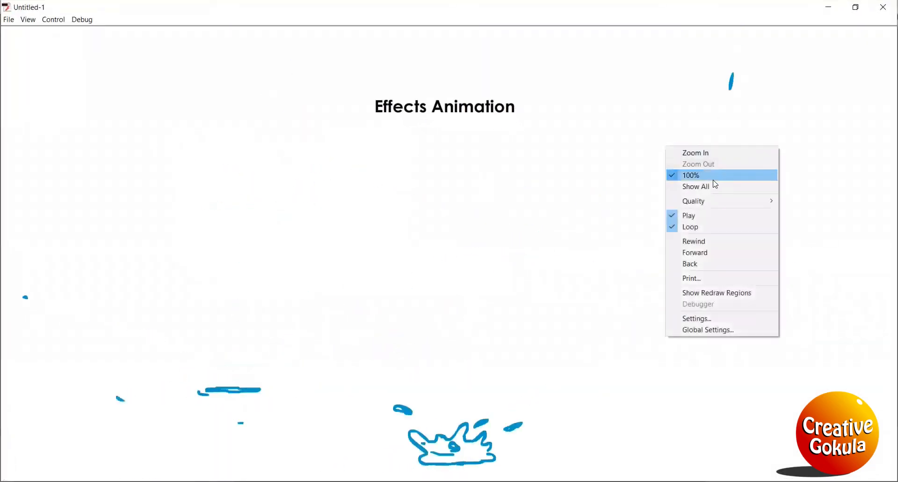
left_click(704, 186)
right_click(667, 148)
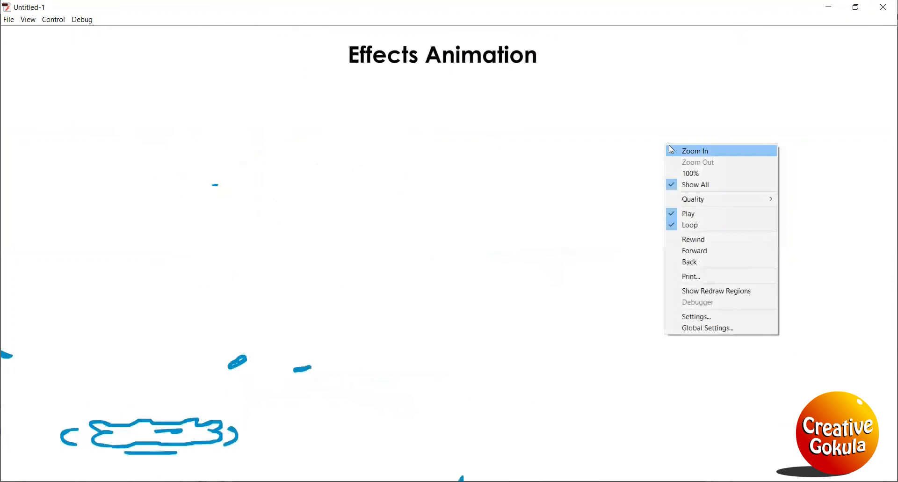
left_click(709, 174)
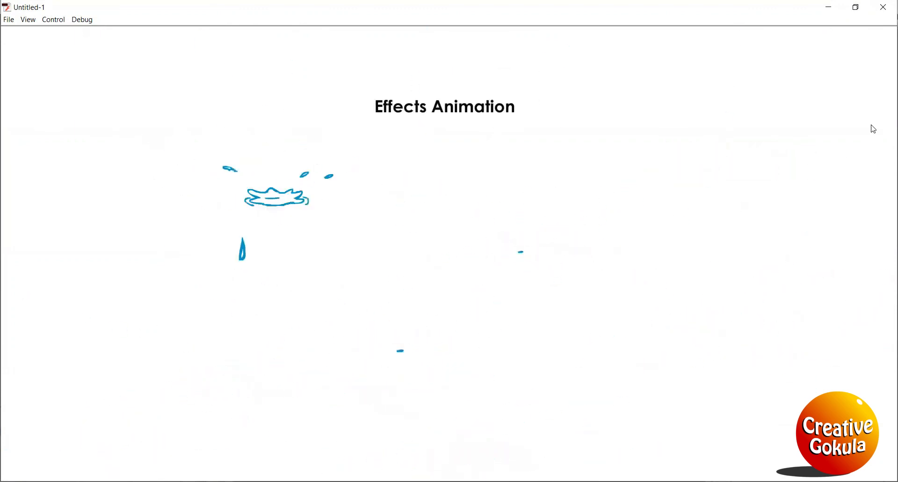
left_click(884, 8)
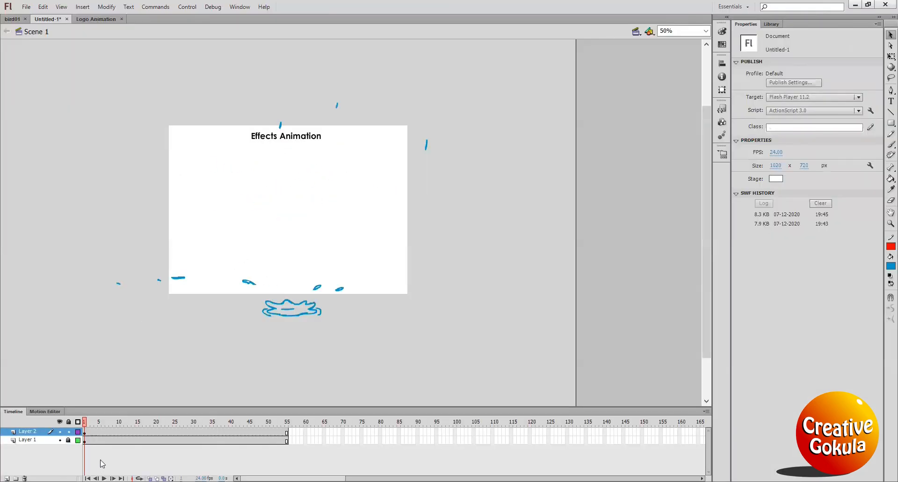
Move all Layer 2 raindrop instances up together until the large splash sits just inside the stage's lower edge, and test the movie
left_click(84, 432)
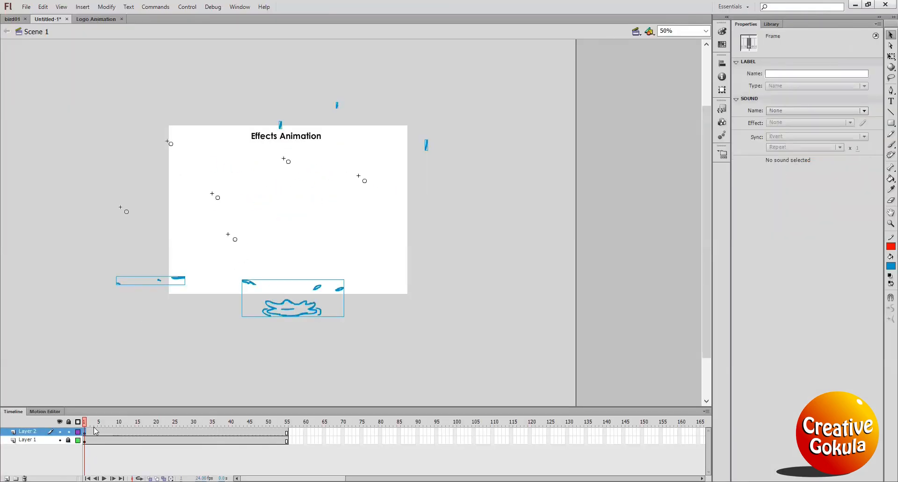
key("shift+Up")
key("shift+Up")
key("shift+Up")
key("shift+Up")
key("shift+Up")
key("shift+Up")
key("shift+Up")
key("shift+Up")
key("shift+Up")
key("shift+Up")
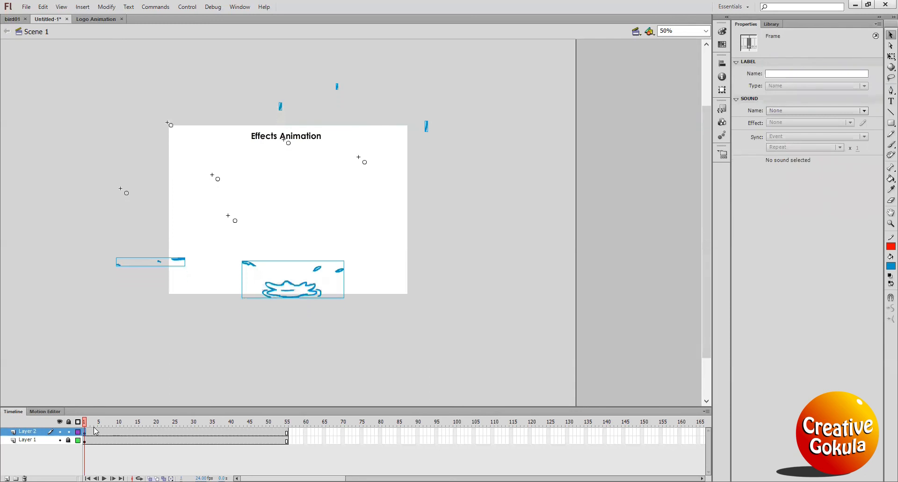
key("shift+Up")
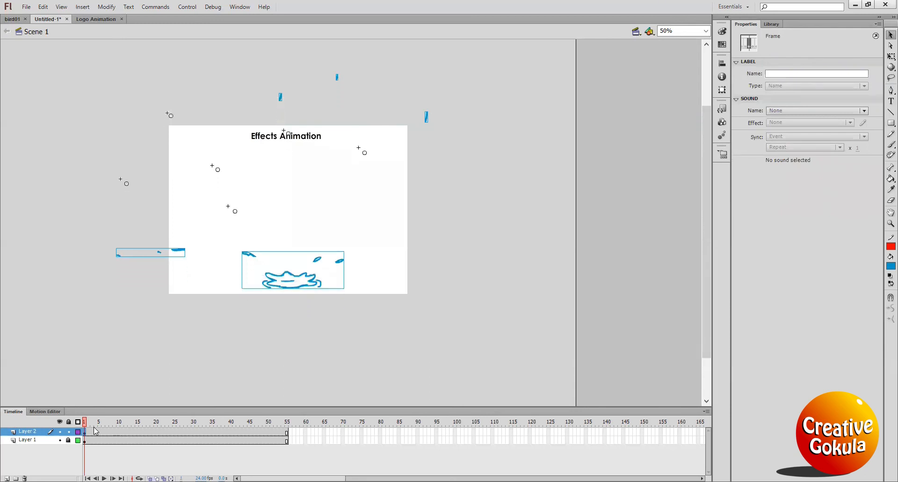
key("shift+Down")
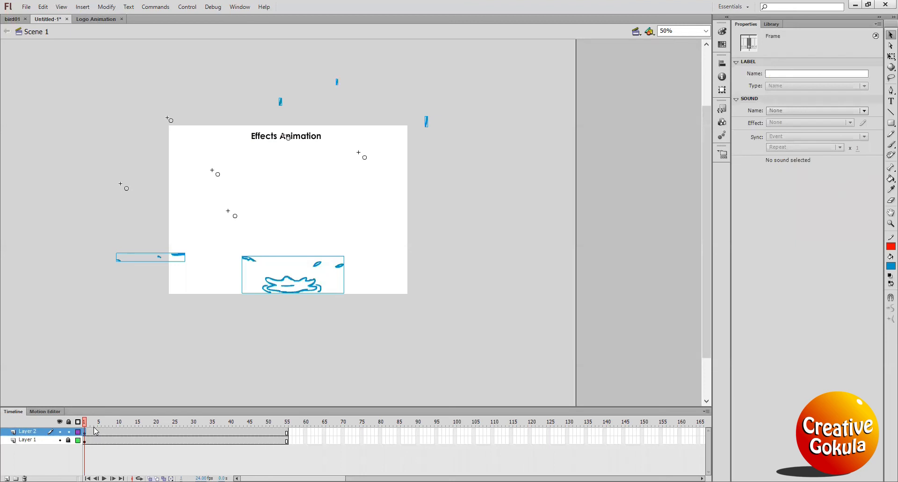
key("ctrl+Return")
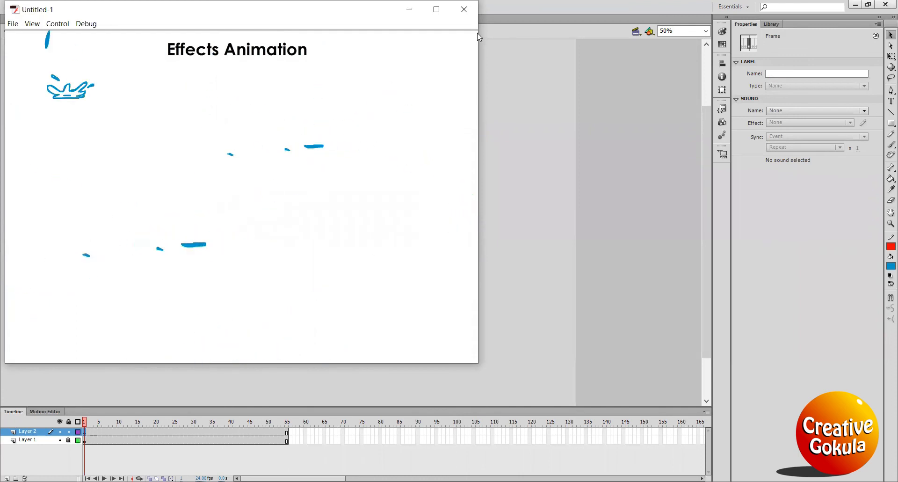
left_click(466, 9)
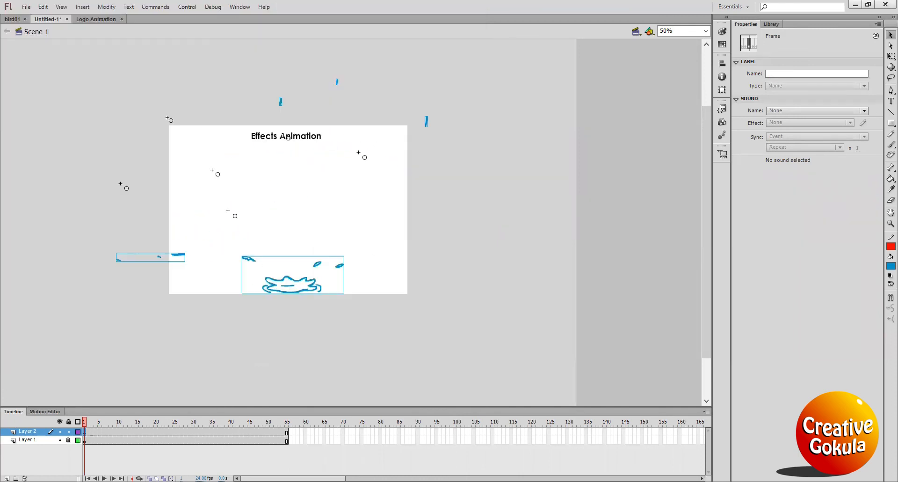
Set the document's frame rate to 30 fps, test the movie in a maximized window and close the preview
left_click(202, 478)
left_click(503, 370)
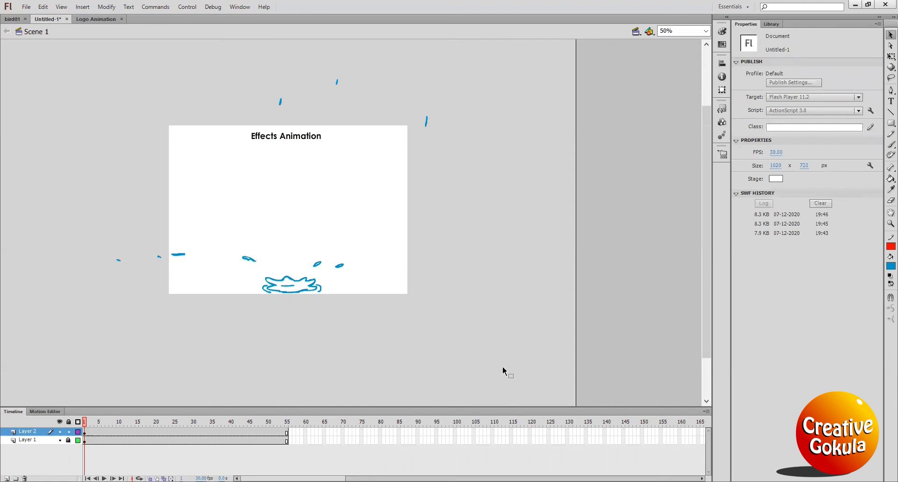
key("ctrl+Return")
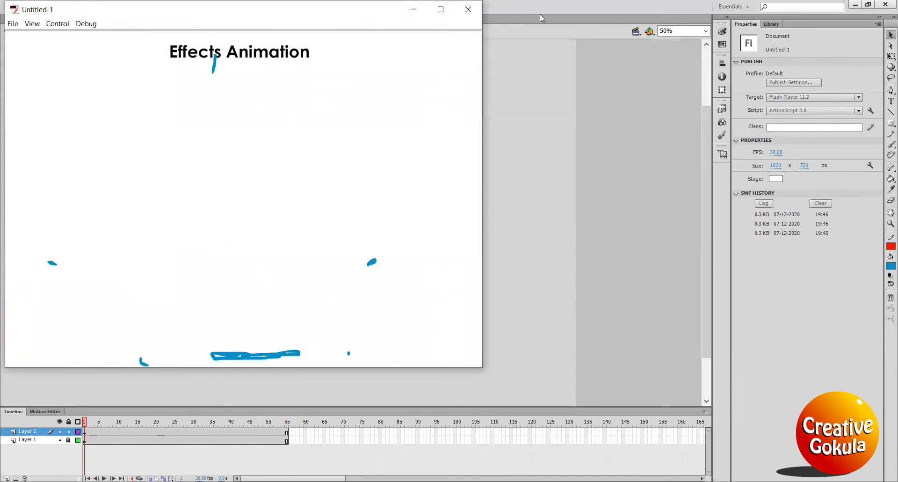
left_click(442, 10)
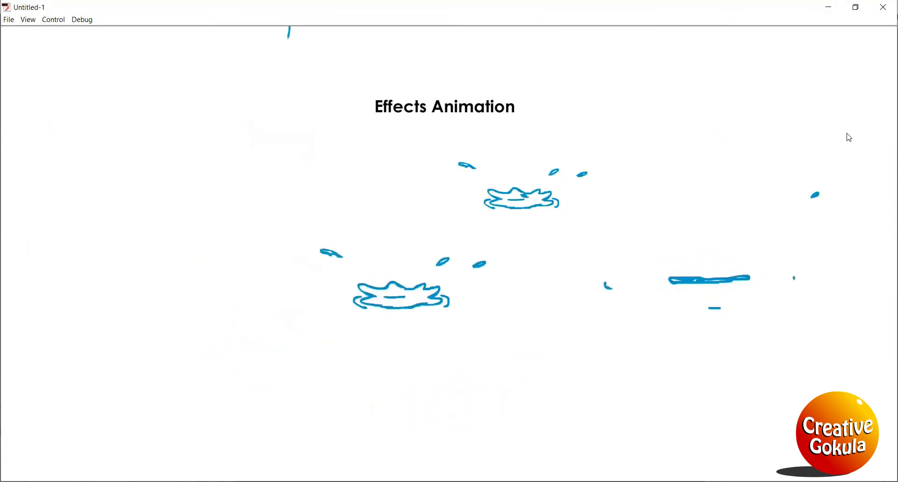
left_click(883, 9)
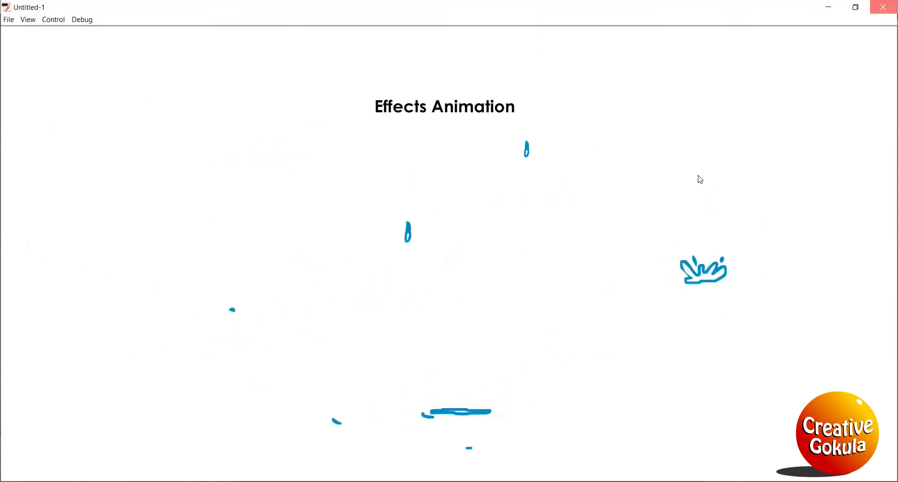